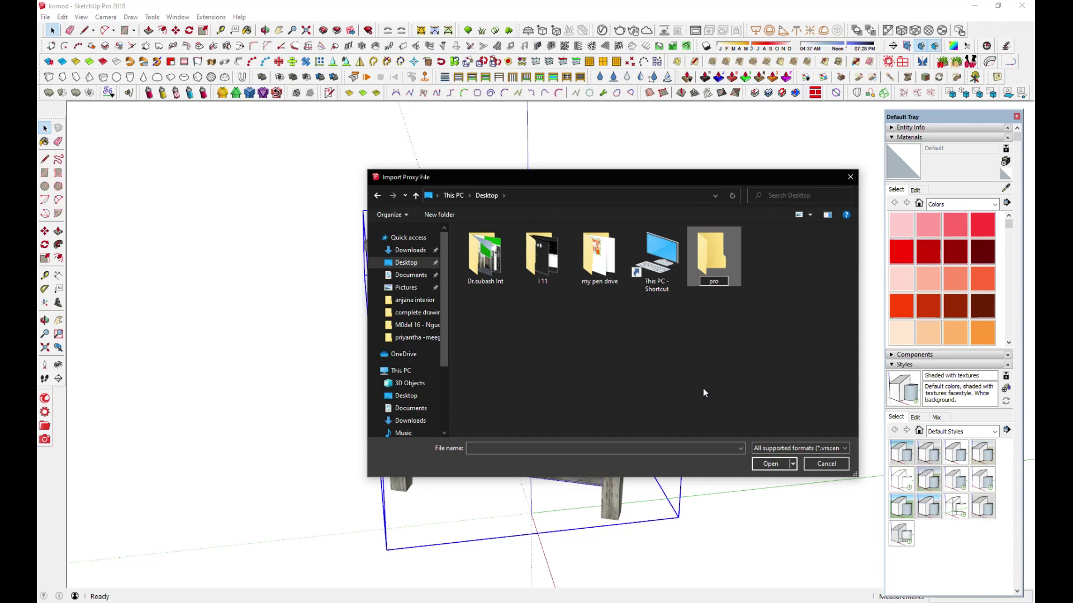
Name the new Desktop folder "proxy mesh" and set the proxy export file inside it to "cupcoard" as a V-Ray mesh.
{"action": "type", "text": "xy mesh"}
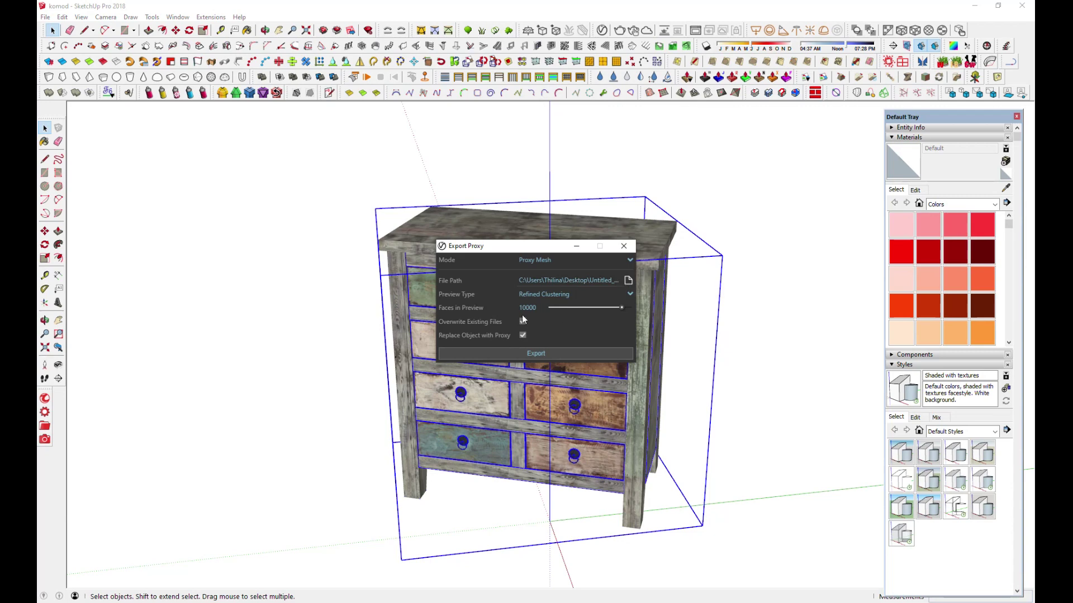
{"action": "left_click", "coordinate": [629, 280]}
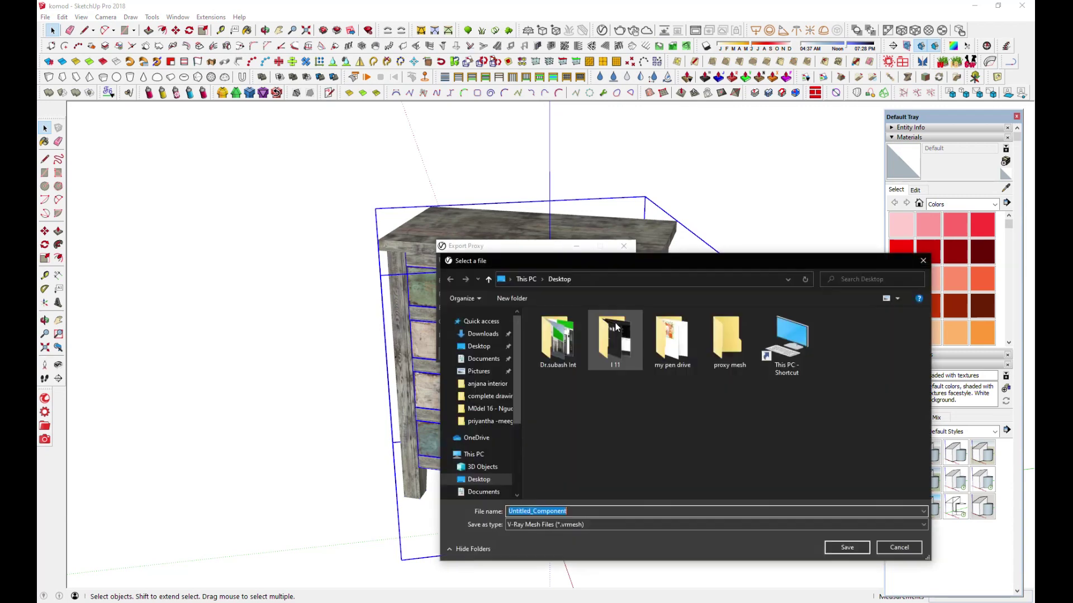
{"action": "left_click", "coordinate": [719, 342]}
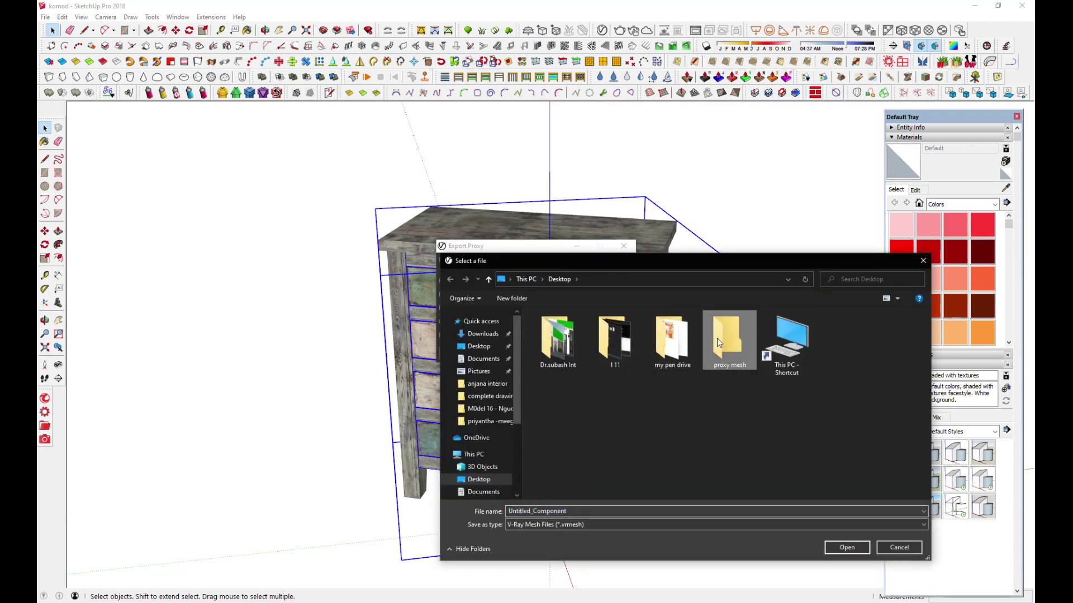
{"action": "left_click", "coordinate": [836, 548]}
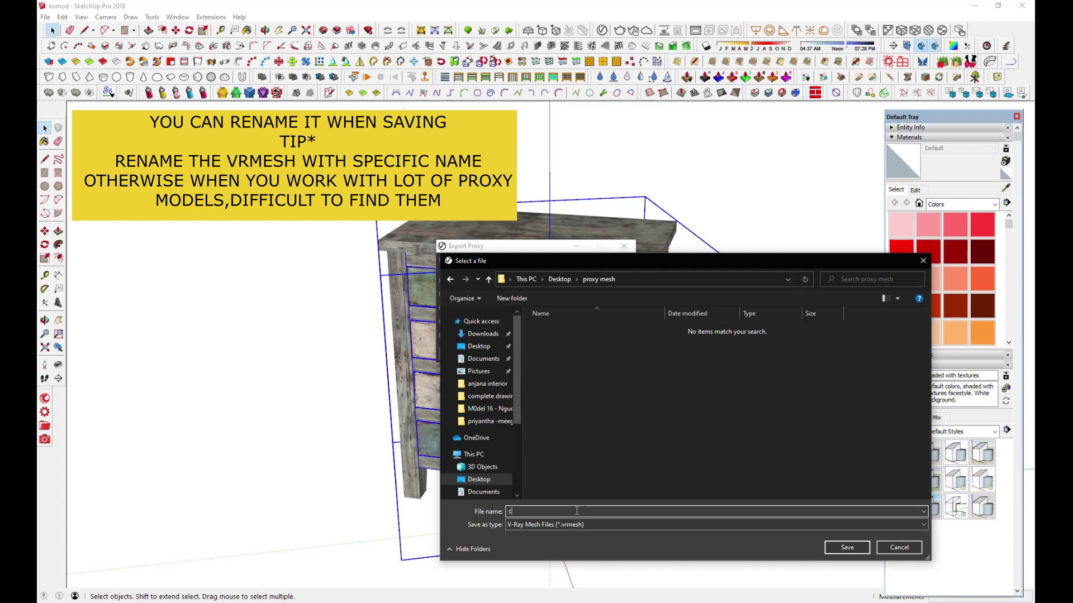
{"action": "type", "text": "pc"}
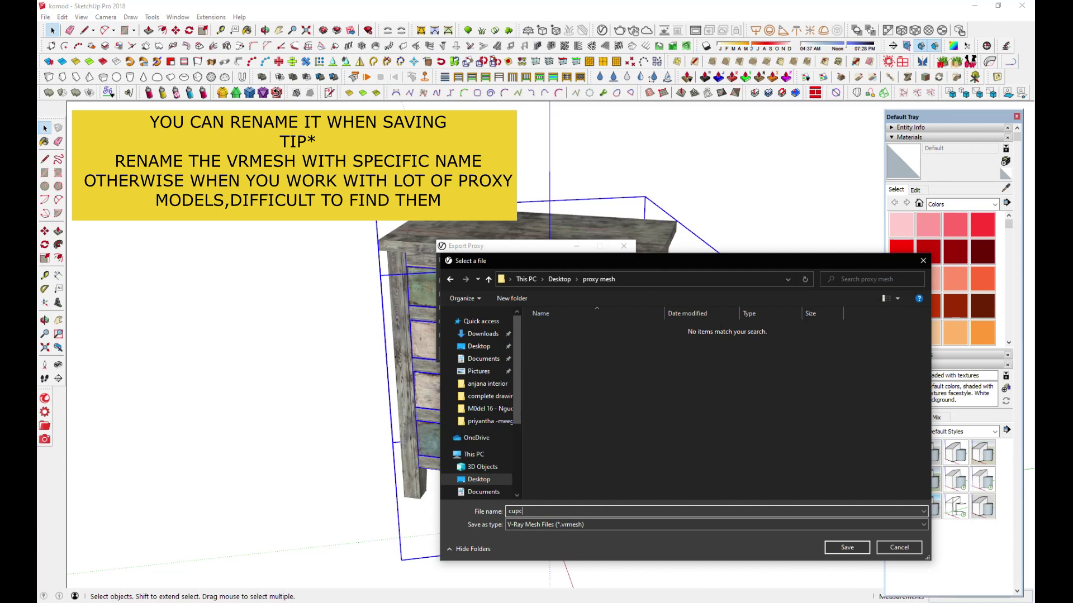
{"action": "type", "text": "oard"}
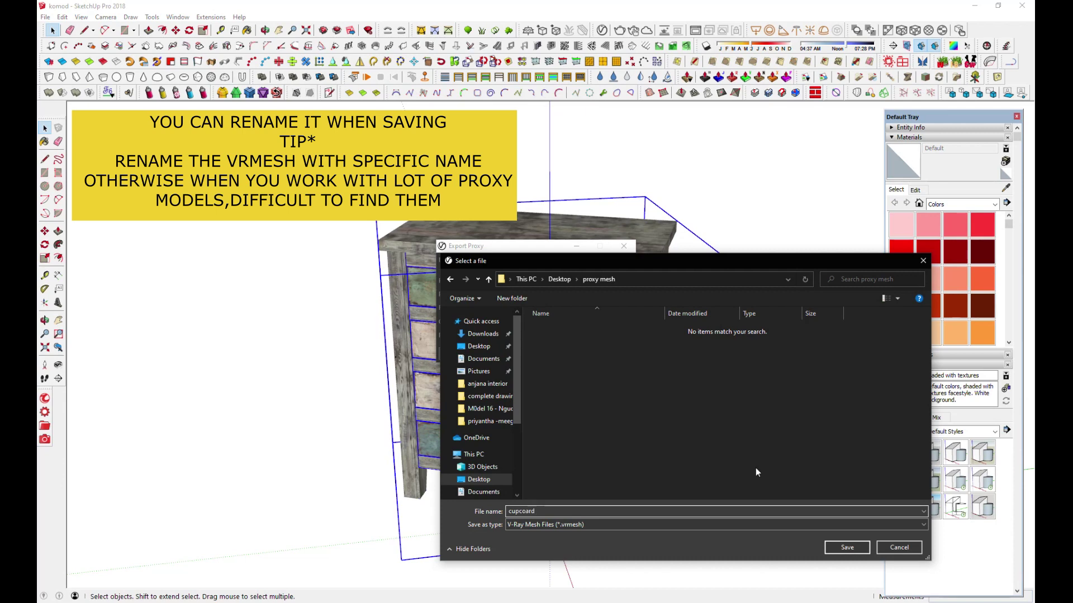
{"action": "left_click", "coordinate": [834, 549]}
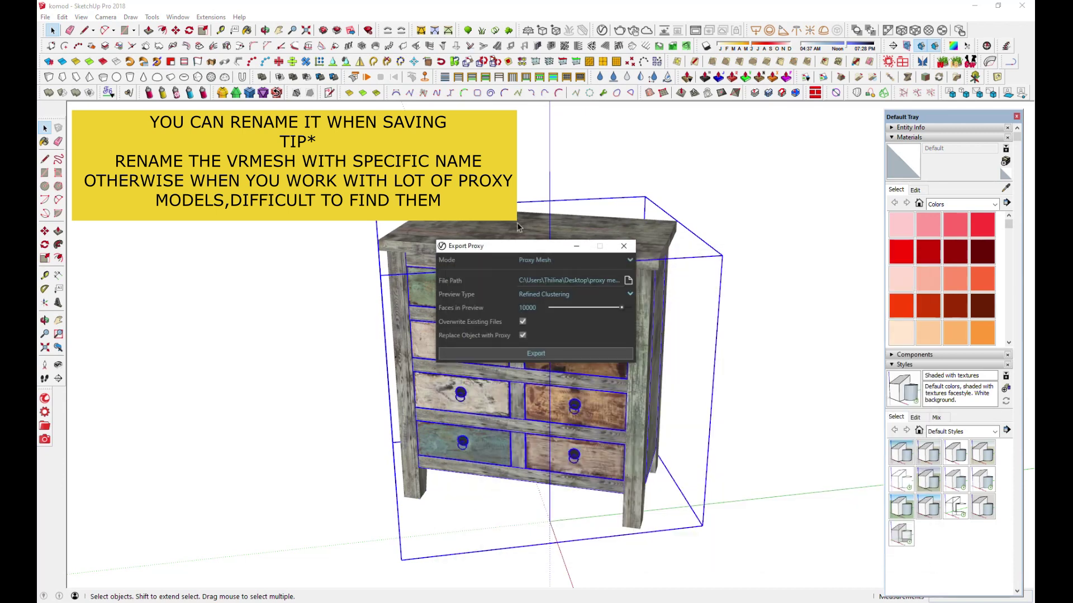
Export the chest of drawers as a proxy mesh, replacing the original object with the proxy.
{"action": "left_click", "coordinate": [545, 356]}
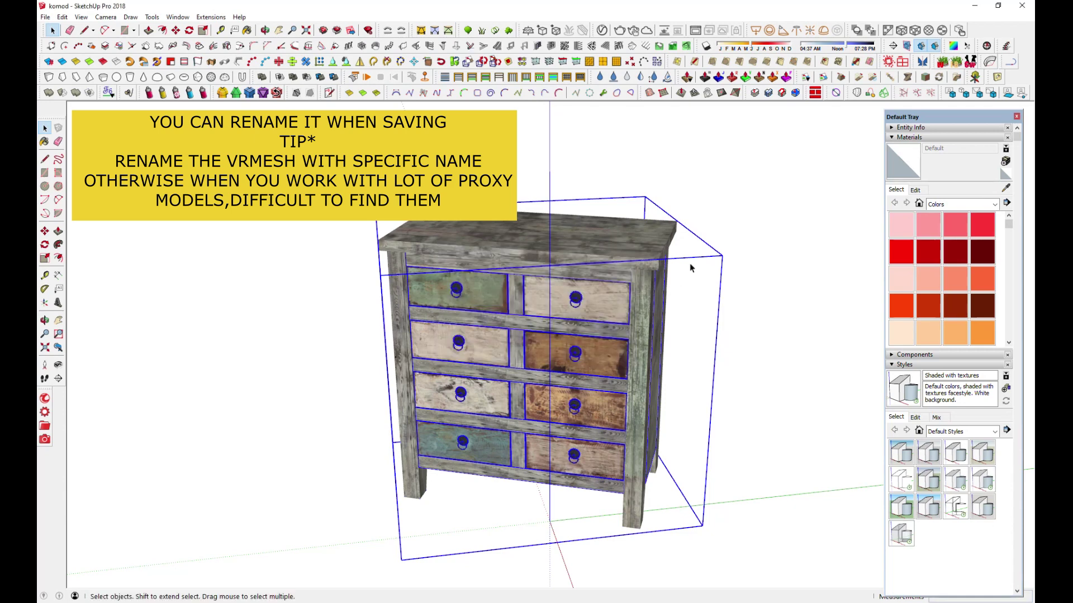
{"action": "key", "text": "Delete"}
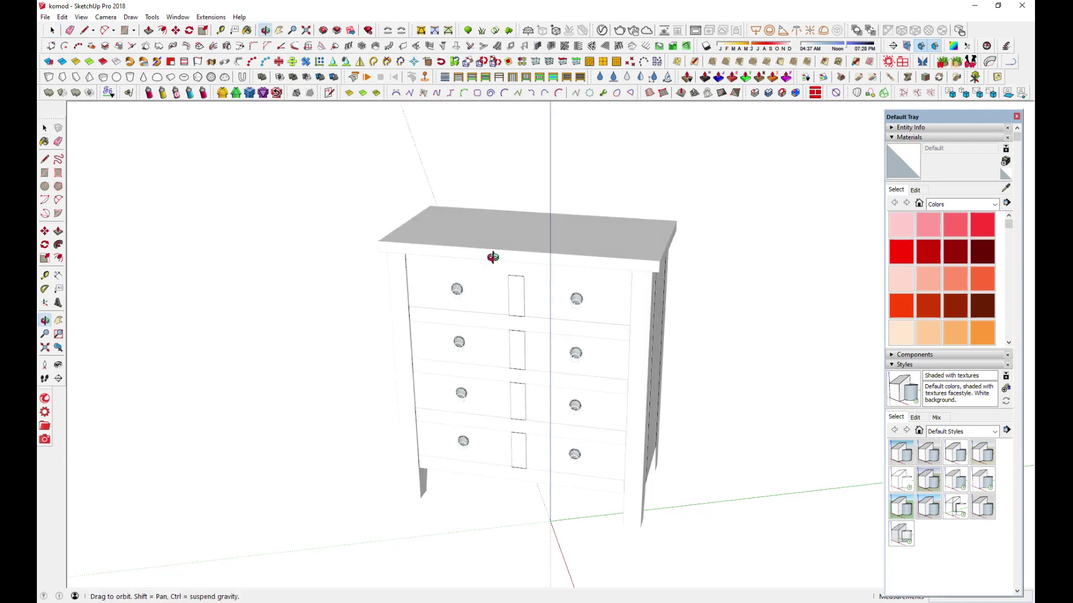
{"action": "middle_click_drag", "start_coordinate": [491, 256], "coordinate": [630, 282]}
{"action": "left_click", "coordinate": [510, 282]}
{"action": "left_click", "coordinate": [677, 232]}
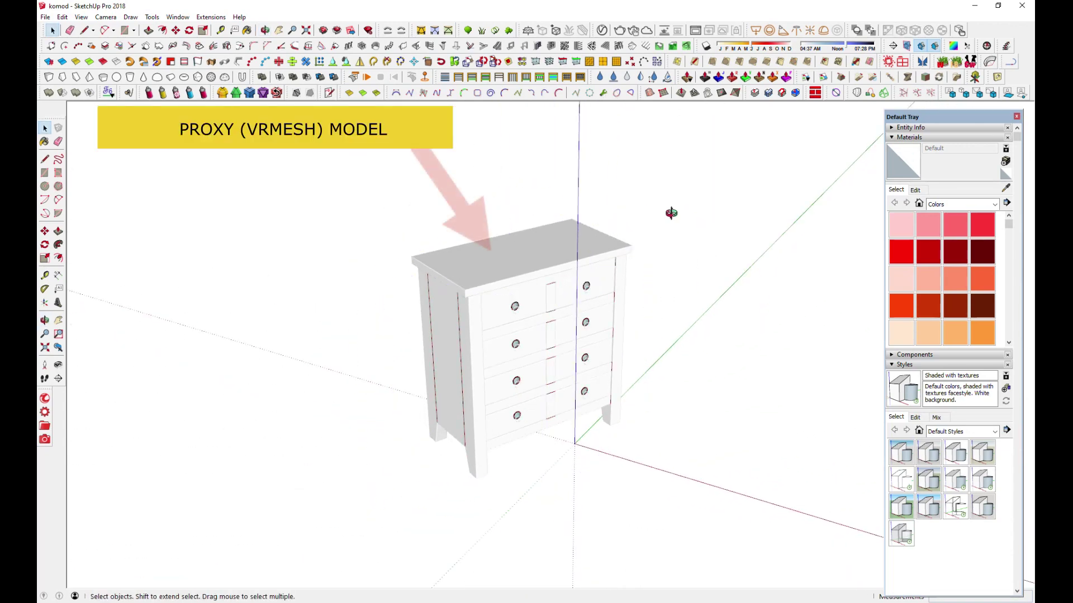
Render the proxy chest of drawers interactively in V-Ray and move the frame buffer aside to uncover the model.
{"action": "middle_click_drag", "start_coordinate": [675, 216], "coordinate": [592, 313]}
{"action": "scroll", "coordinate": [581, 295], "scroll_direction": "up", "scroll_amount": 3}
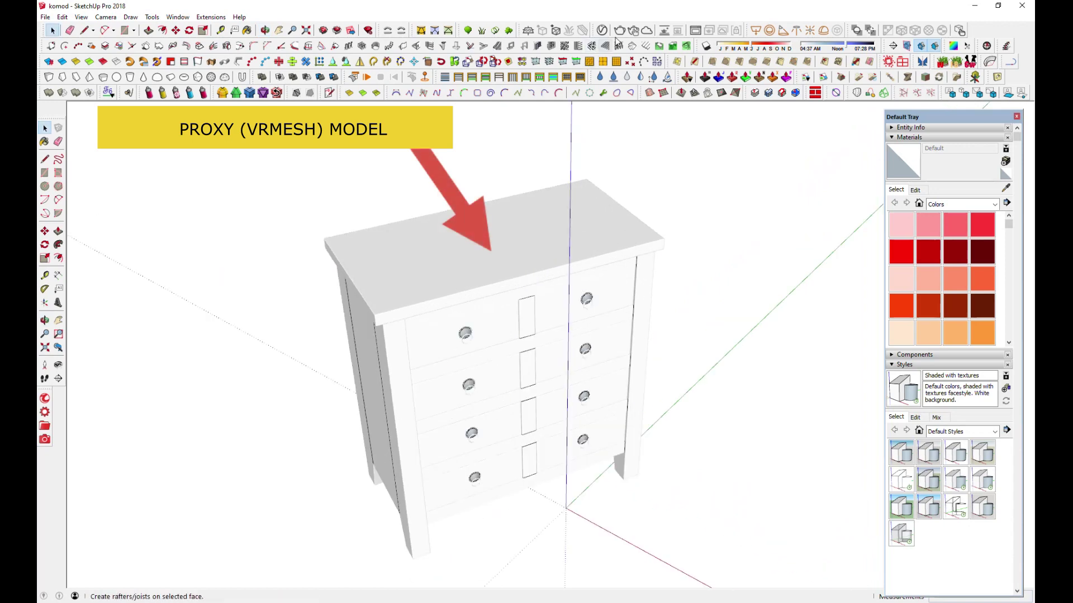
{"action": "left_click", "coordinate": [633, 31]}
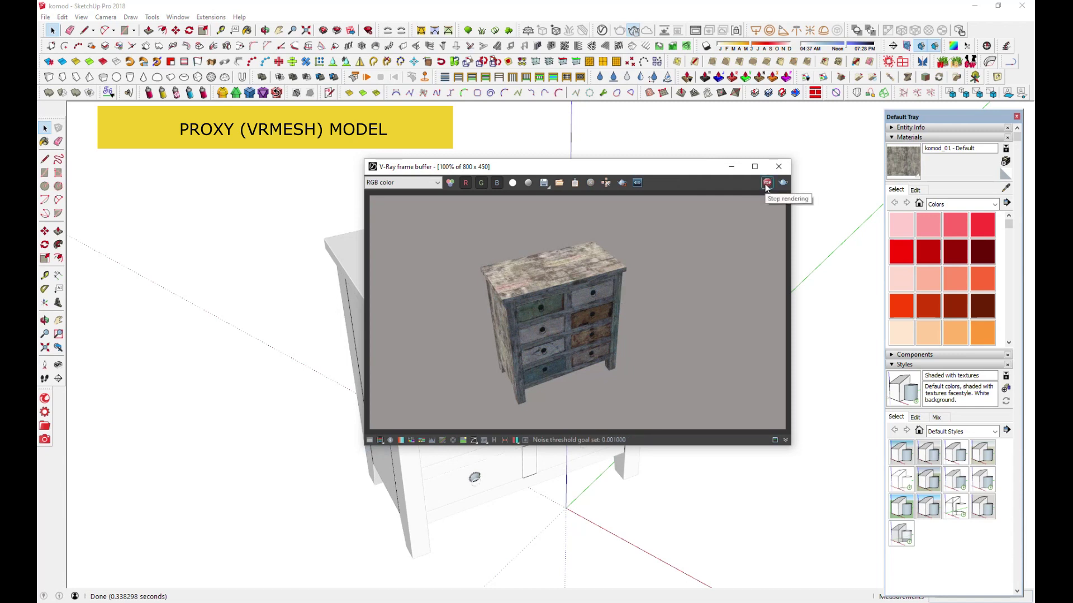
{"action": "left_click_drag", "start_coordinate": [598, 171], "coordinate": [269, 135]}
Copy the proxy chest along the green axis with the Move tool and start an interactive render of both chests.
{"action": "left_click", "coordinate": [471, 276]}
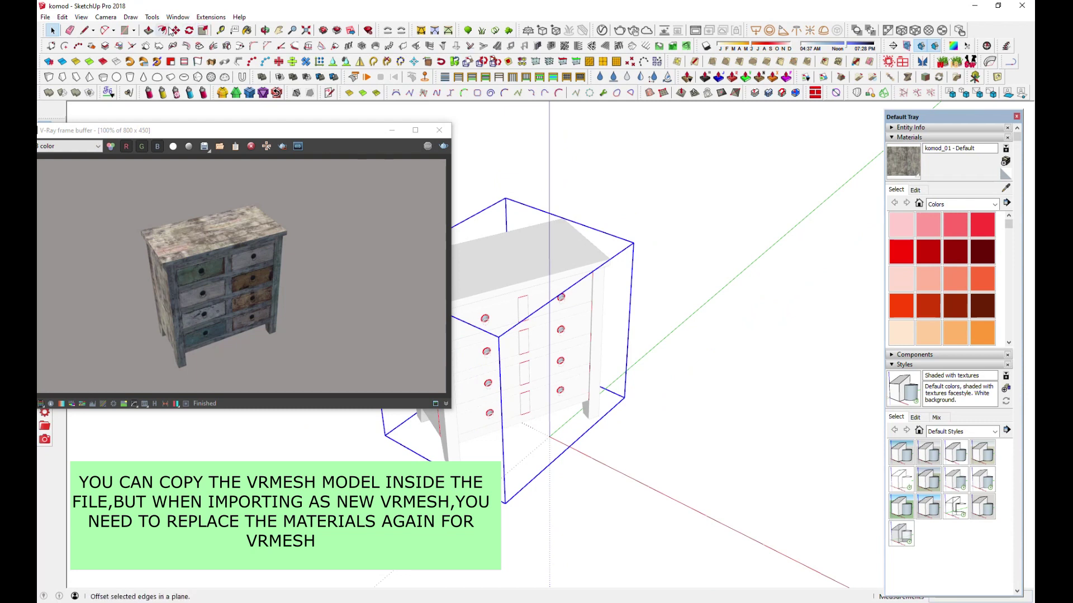
{"action": "left_click", "coordinate": [176, 30]}
{"action": "key", "text": "ctrl"}
{"action": "left_click", "coordinate": [566, 491]}
{"action": "left_click", "coordinate": [756, 418]}
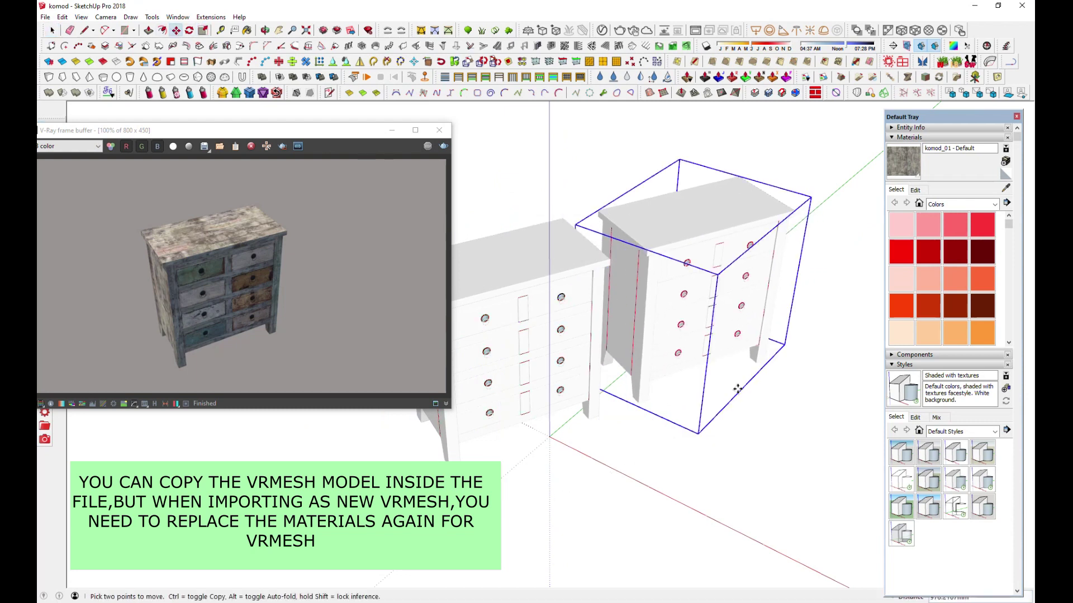
{"action": "left_click", "coordinate": [633, 30]}
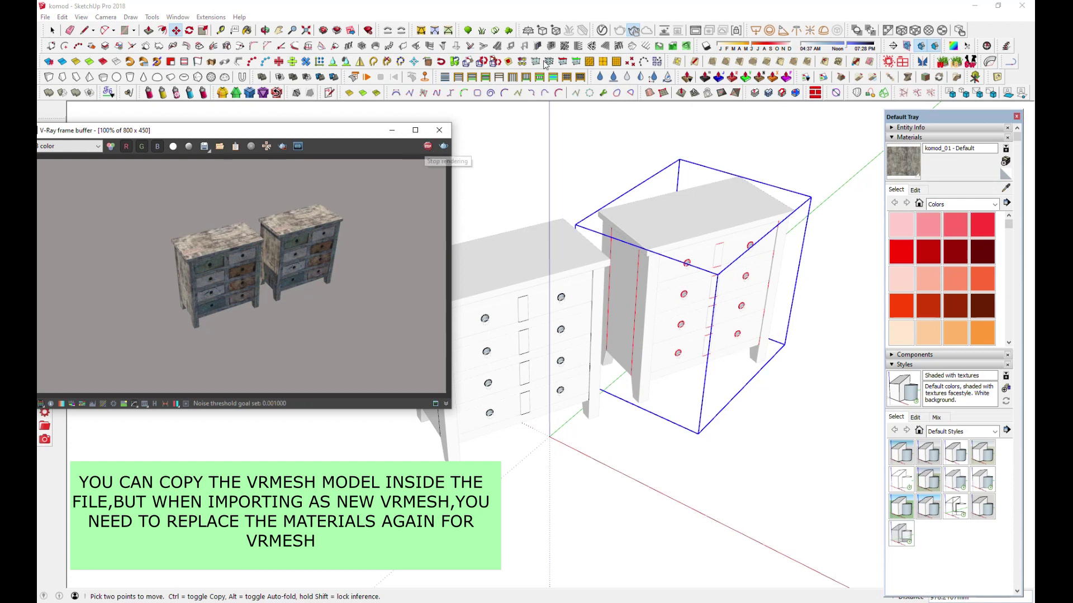
Import the cupcoard proxy file from the Desktop "proxy mesh" folder and place it beside the copied chest.
{"action": "left_click", "coordinate": [555, 33]}
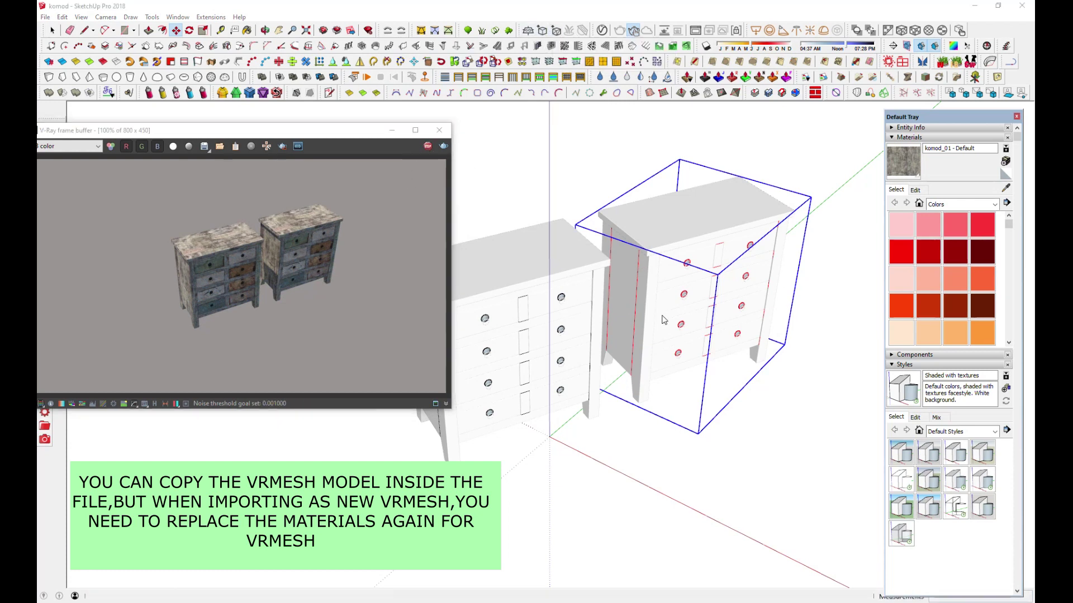
{"action": "double_click", "coordinate": [652, 263]}
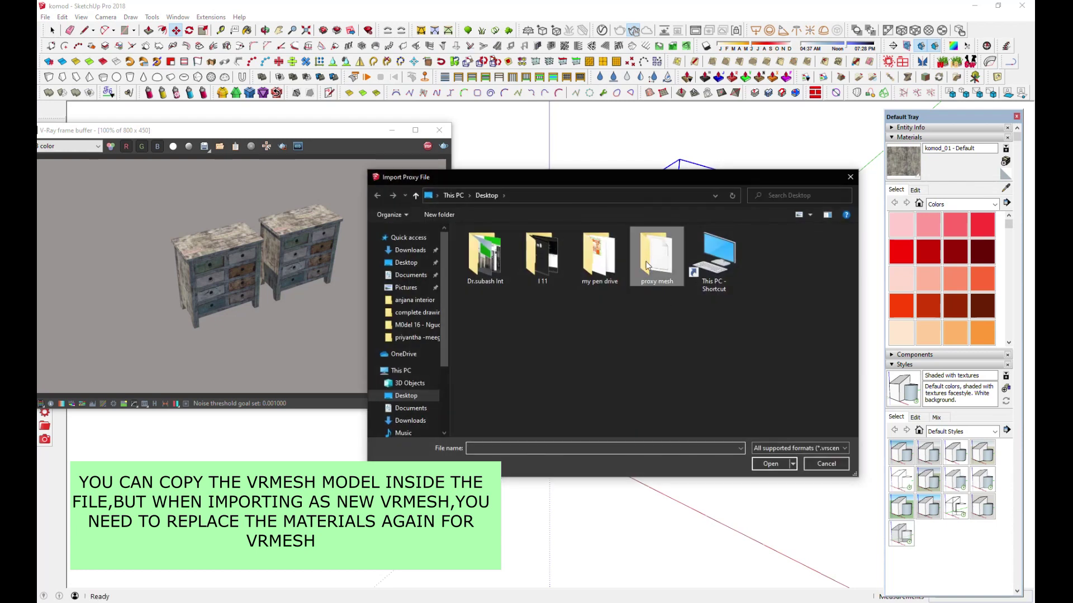
{"action": "double_click", "coordinate": [492, 246]}
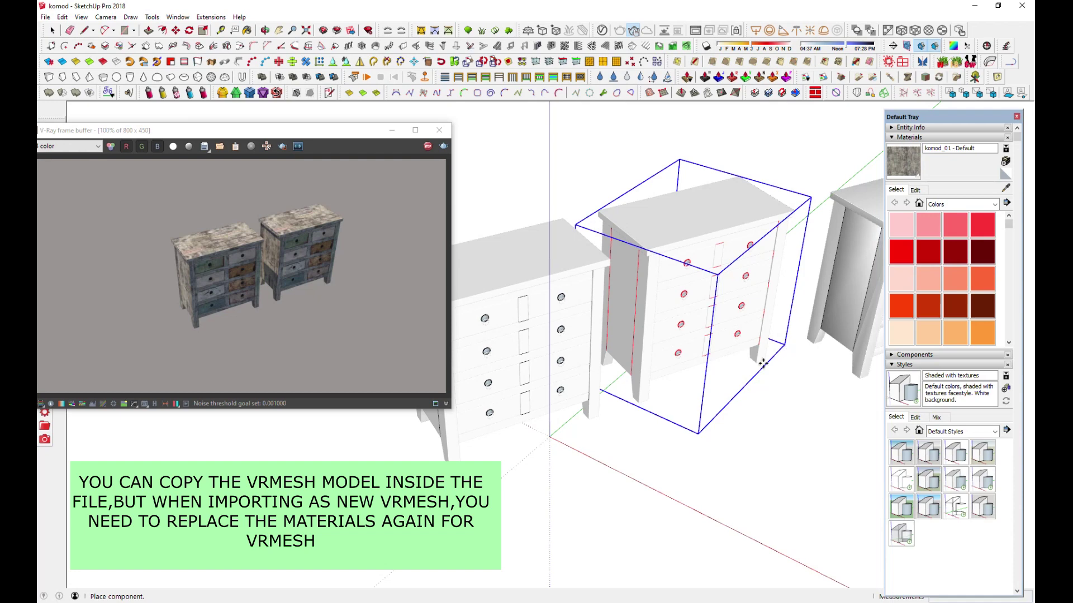
{"action": "left_click", "coordinate": [597, 427]}
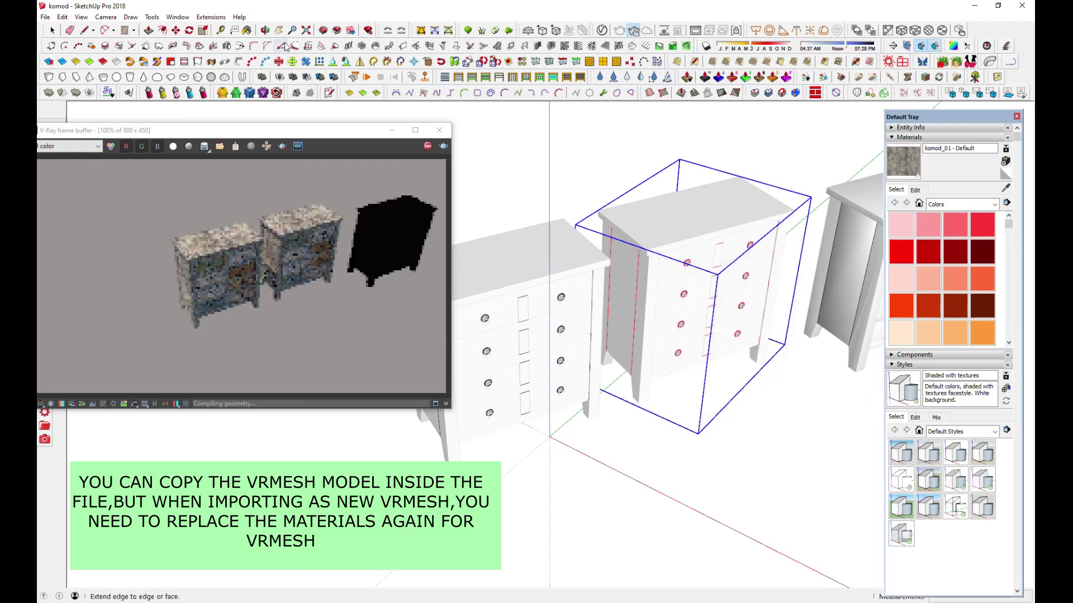
Restart the interactive render with the newly imported proxy chest brought into view.
{"action": "middle_click_drag", "start_coordinate": [361, 100], "coordinate": [370, 147], "text": "shift"}
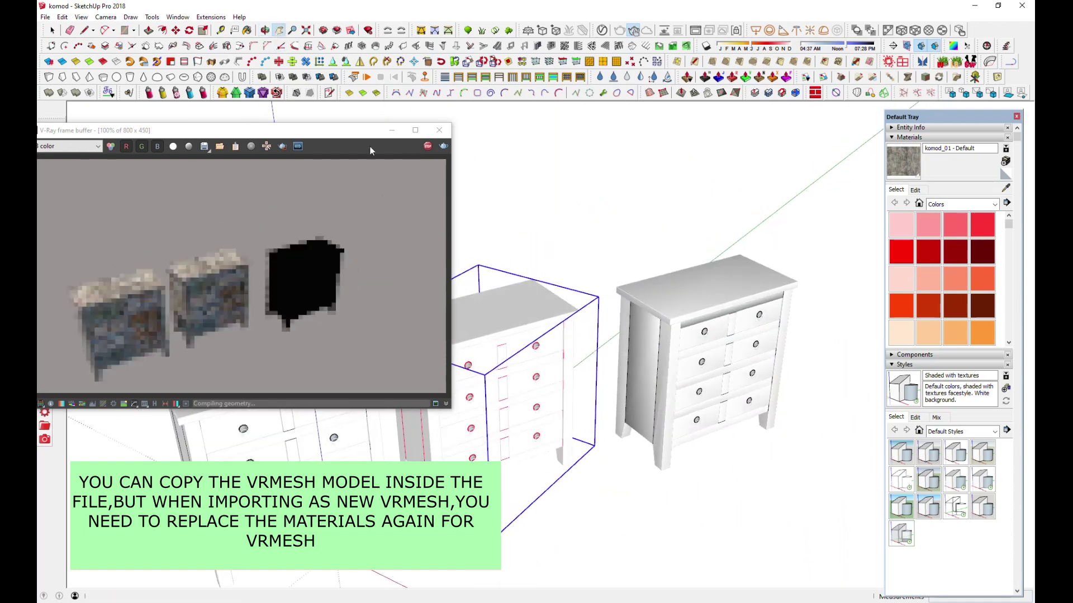
{"action": "left_click", "coordinate": [427, 146]}
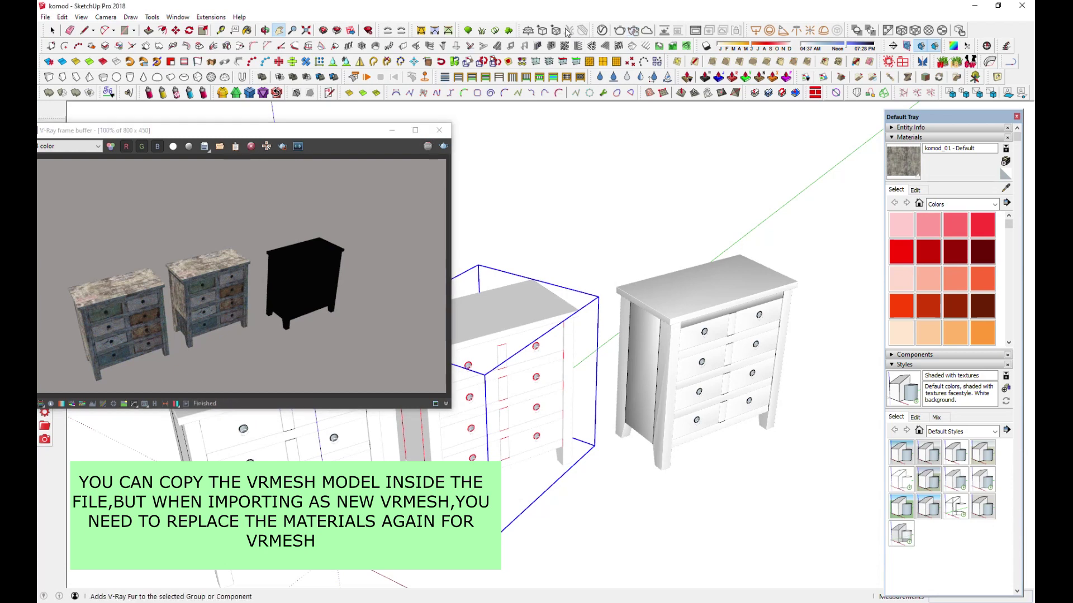
{"action": "left_click", "coordinate": [633, 31]}
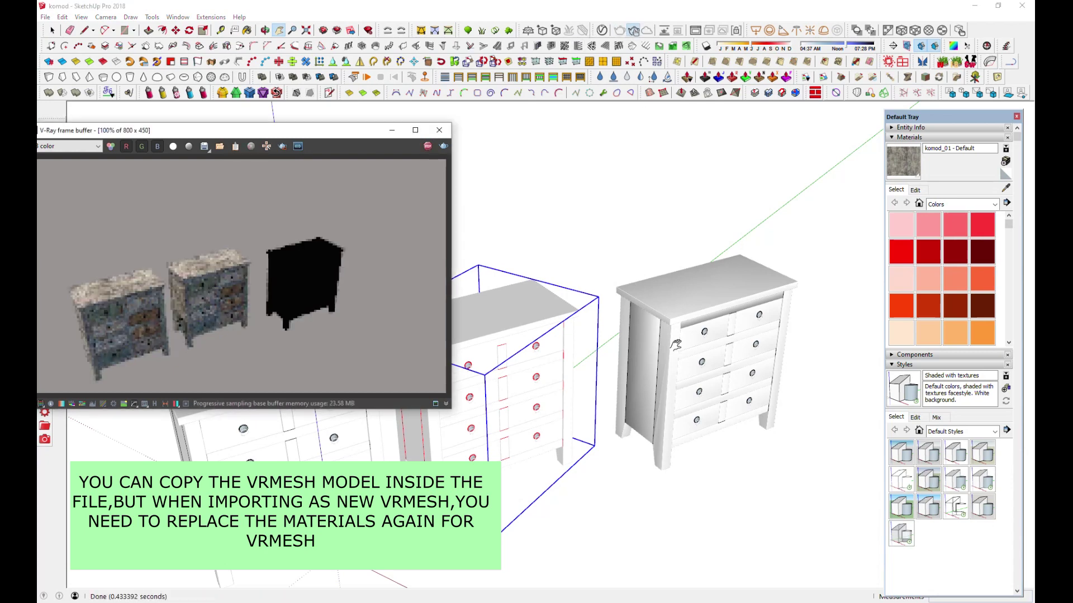
{"action": "middle_click_drag", "start_coordinate": [676, 344], "coordinate": [643, 335]}
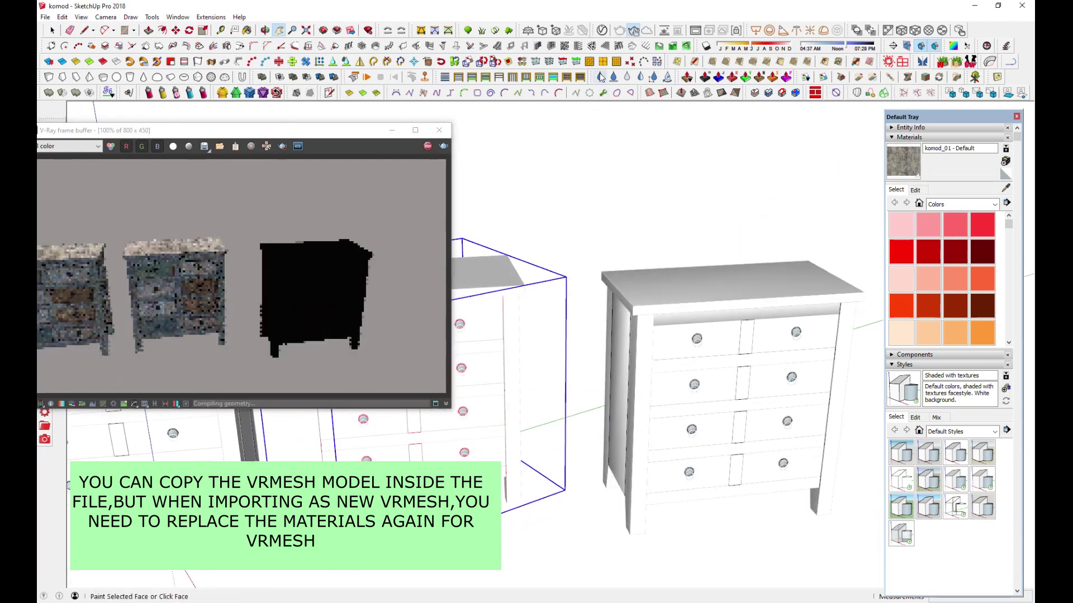
Examine and compare the material slots of the cupcoard and cupcoard#1 proxies in the V-Ray Asset Editor.
{"action": "left_click", "coordinate": [606, 32]}
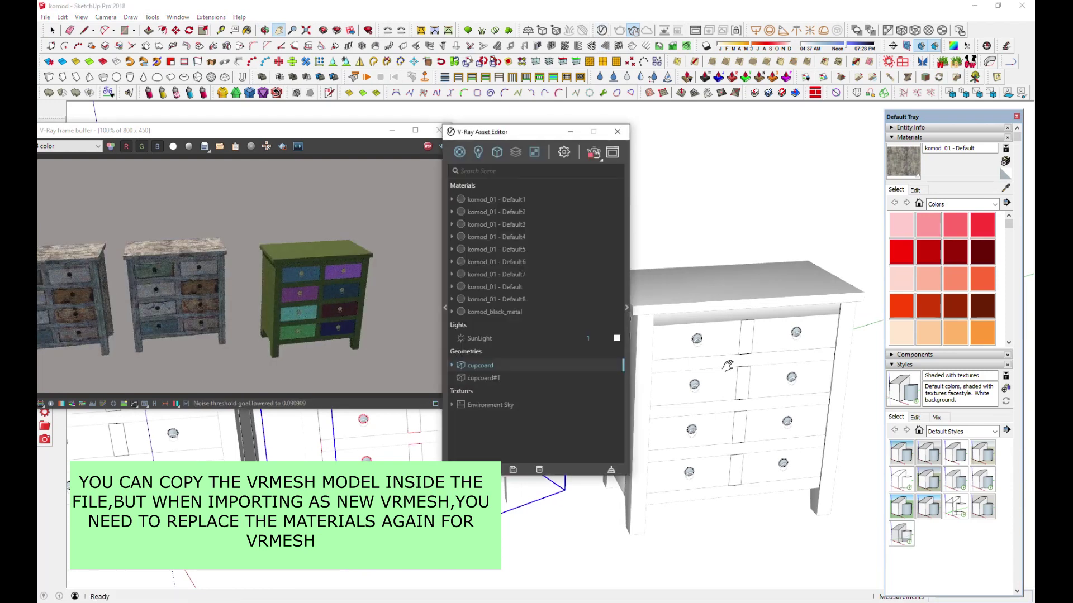
{"action": "mouse_move", "coordinate": [745, 384]}
{"action": "middle_mouse_down"}
{"action": "mouse_move", "coordinate": [685, 317]}
{"action": "mouse_move", "coordinate": [745, 430]}
{"action": "mouse_move", "coordinate": [776, 335]}
{"action": "middle_mouse_up"}
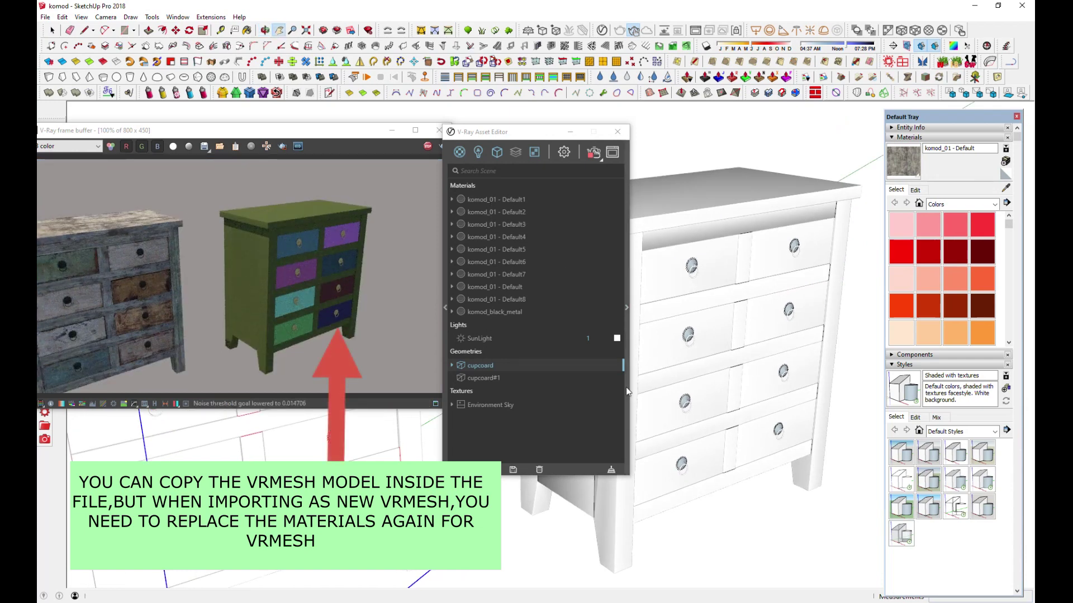
{"action": "left_click", "coordinate": [628, 307]}
{"action": "scroll", "coordinate": [692, 406], "scroll_direction": "down", "scroll_amount": 1}
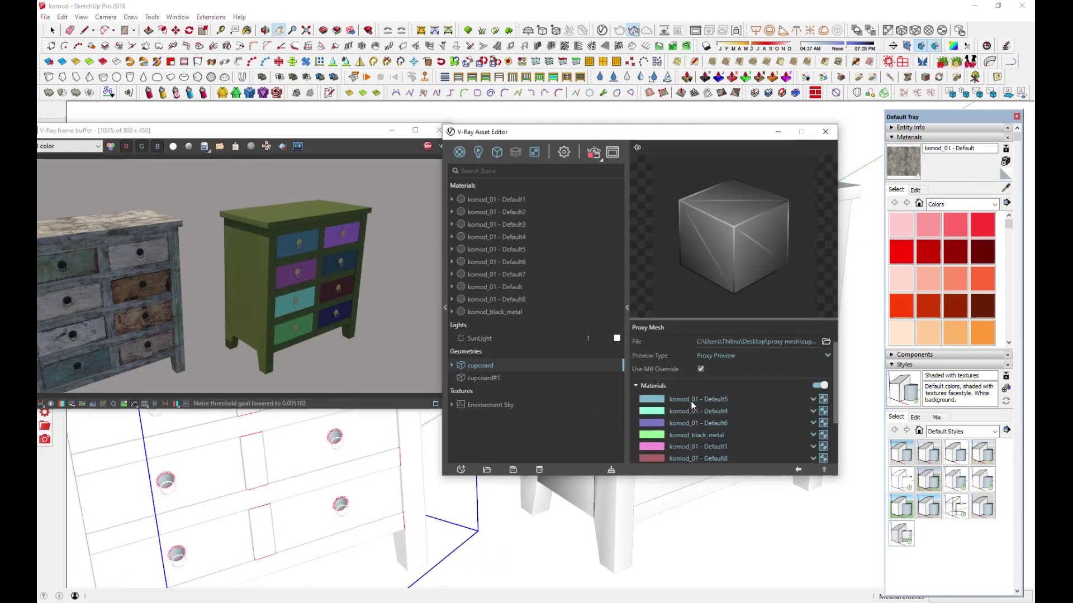
{"action": "left_click", "coordinate": [484, 378]}
{"action": "scroll", "coordinate": [722, 404], "scroll_direction": "down", "scroll_amount": 5}
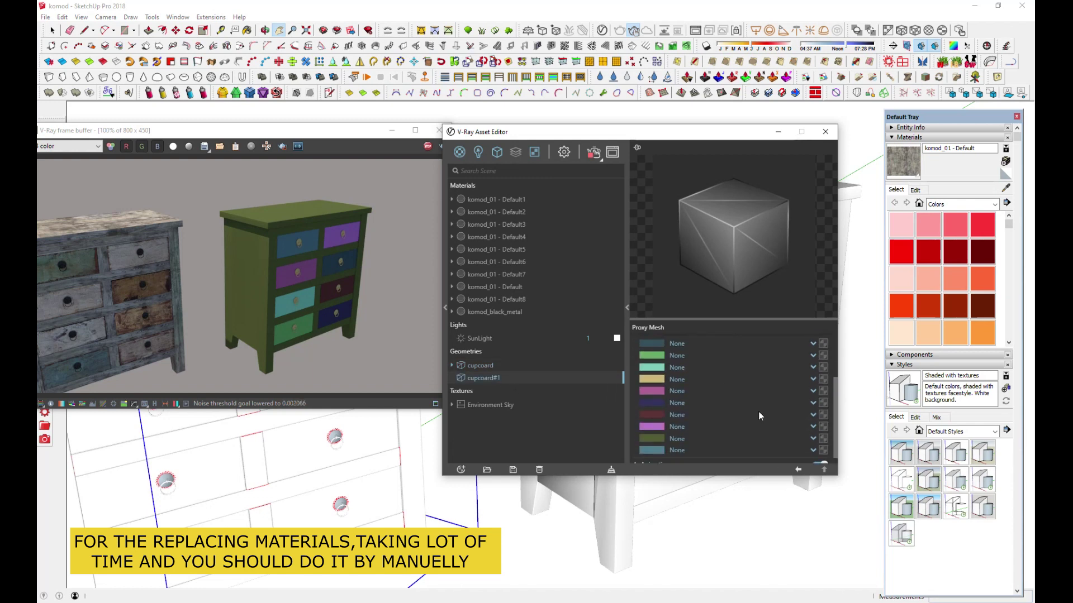
{"action": "scroll", "coordinate": [667, 368], "scroll_direction": "up", "scroll_amount": 2}
{"action": "scroll", "coordinate": [676, 381], "scroll_direction": "down", "scroll_amount": 2}
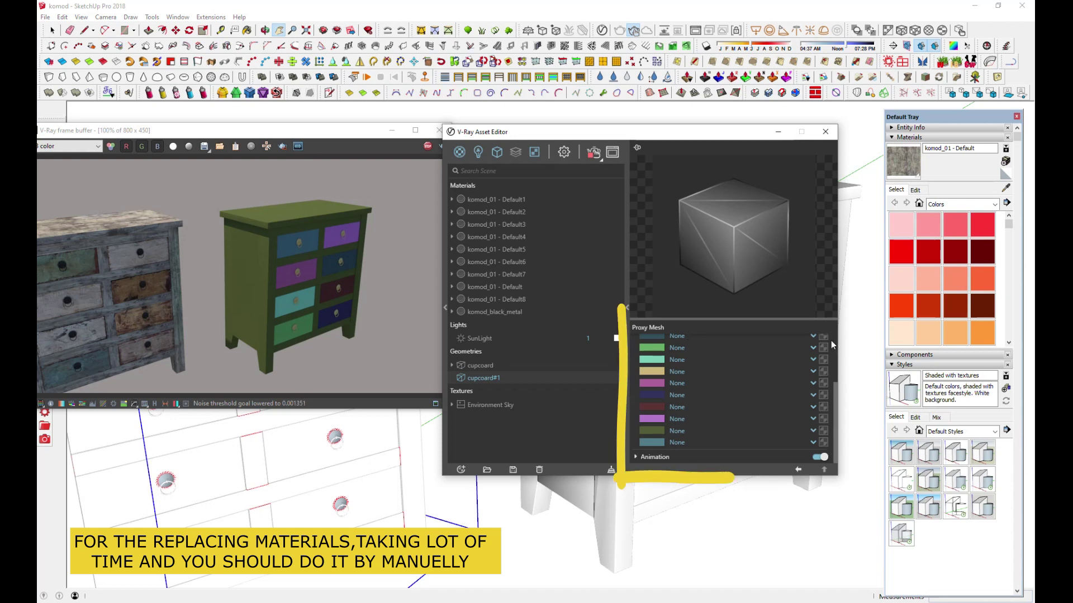
{"action": "scroll", "coordinate": [827, 354], "scroll_direction": "up", "scroll_amount": 2}
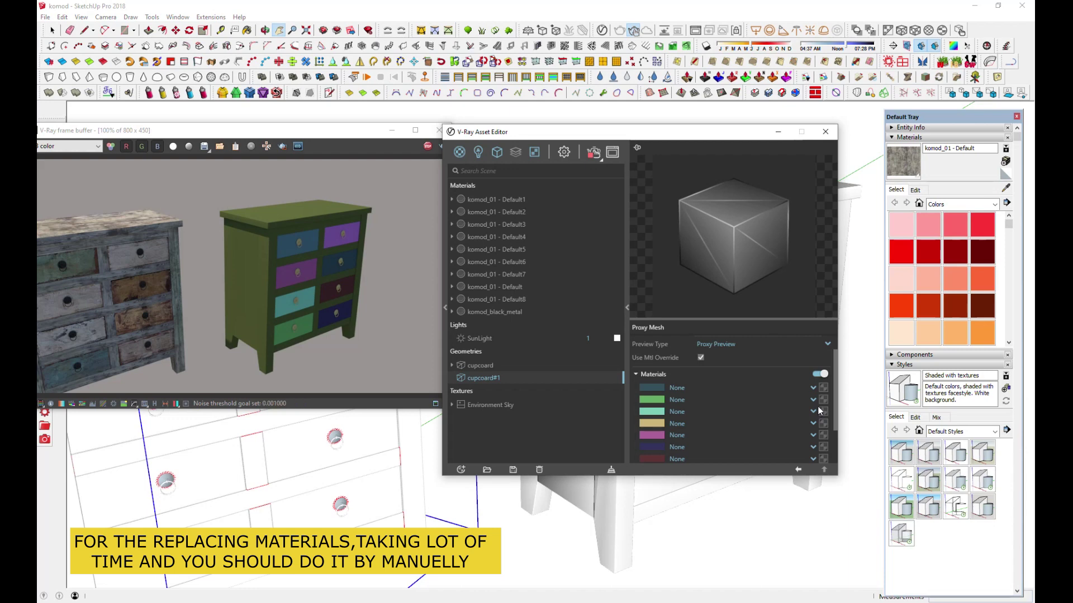
{"action": "scroll", "coordinate": [820, 420], "scroll_direction": "down", "scroll_amount": 3}
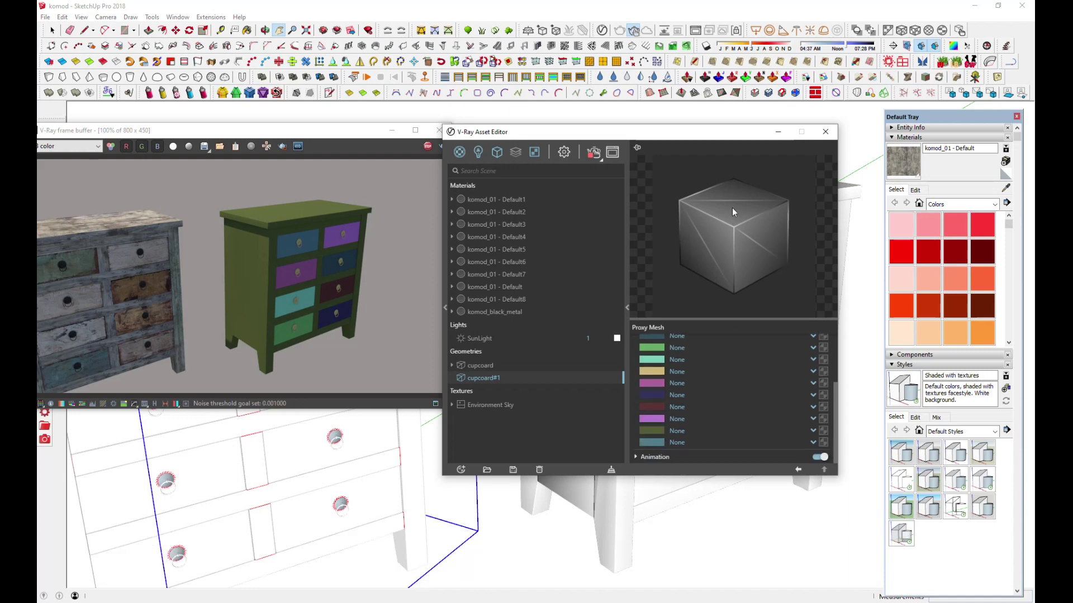
Minimize the Asset Editor, move the frame buffer back over the model and stop the interactive render.
{"action": "left_click", "coordinate": [778, 131]}
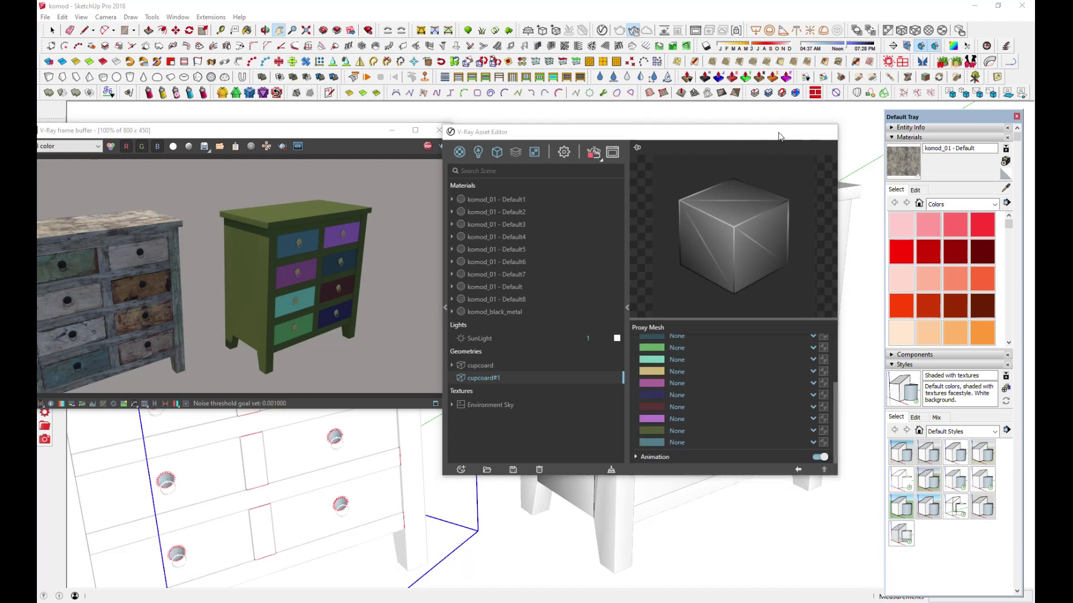
{"action": "left_click_drag", "start_coordinate": [369, 136], "coordinate": [621, 118]}
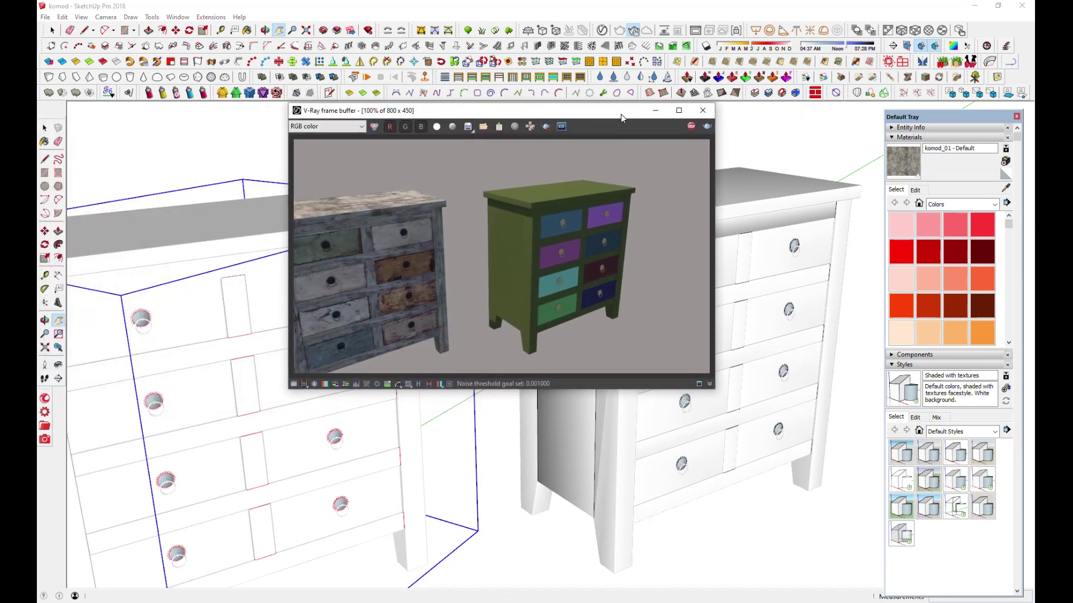
{"action": "left_click", "coordinate": [691, 128]}
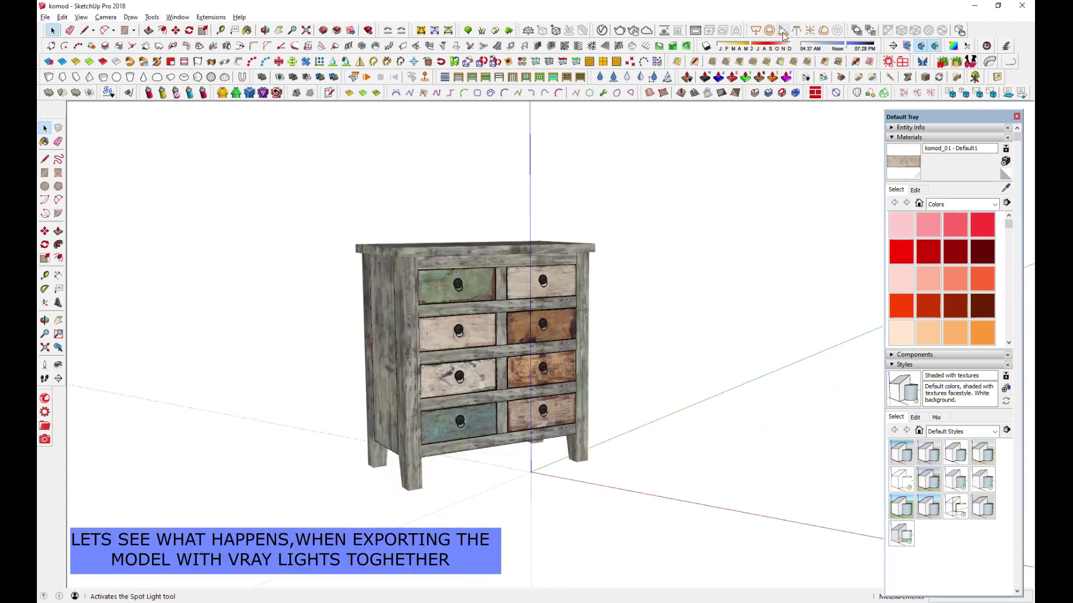
Place a V-Ray spot light in front of the chest, aimed at its drawers, with a cone angle of about 73 and penumbra angle of about 9.5.
{"action": "left_click", "coordinate": [783, 33]}
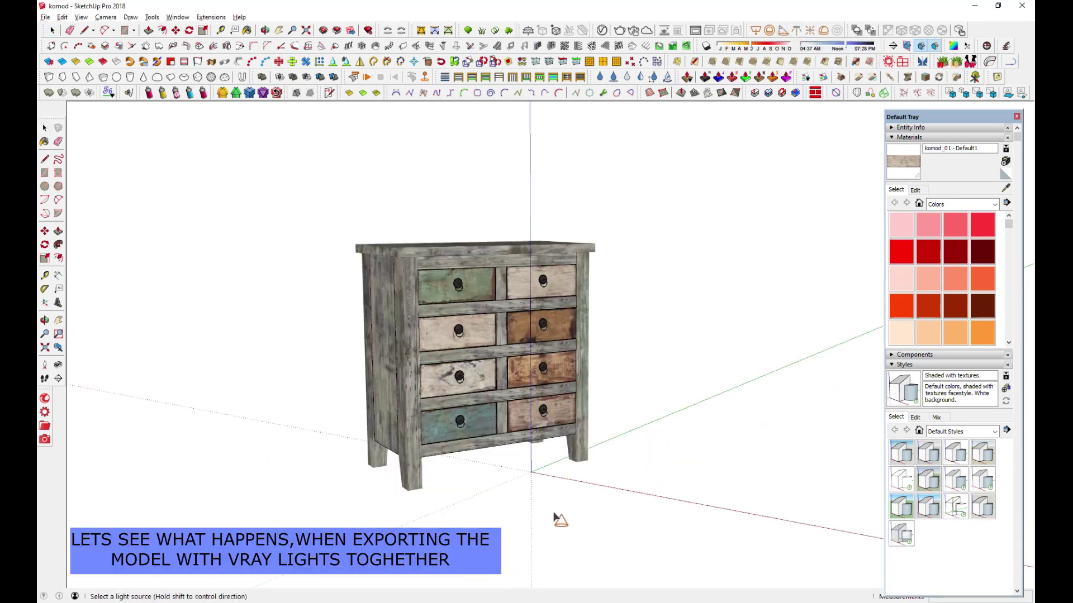
{"action": "middle_click_drag", "start_coordinate": [546, 455], "coordinate": [562, 465]}
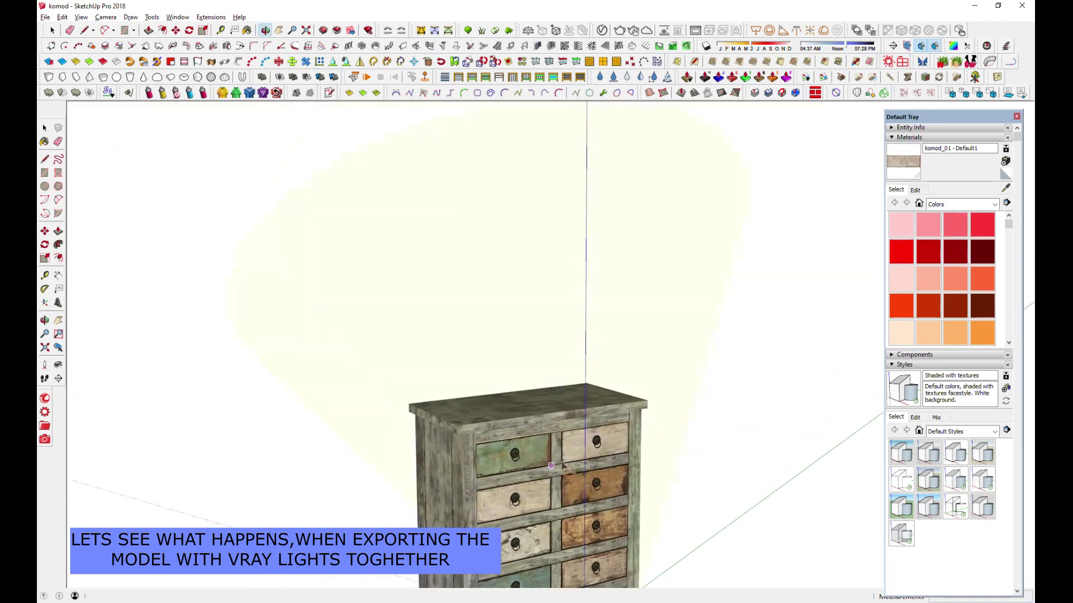
{"action": "scroll", "coordinate": [586, 418], "scroll_direction": "down", "scroll_amount": 1}
{"action": "left_click", "coordinate": [565, 511]}
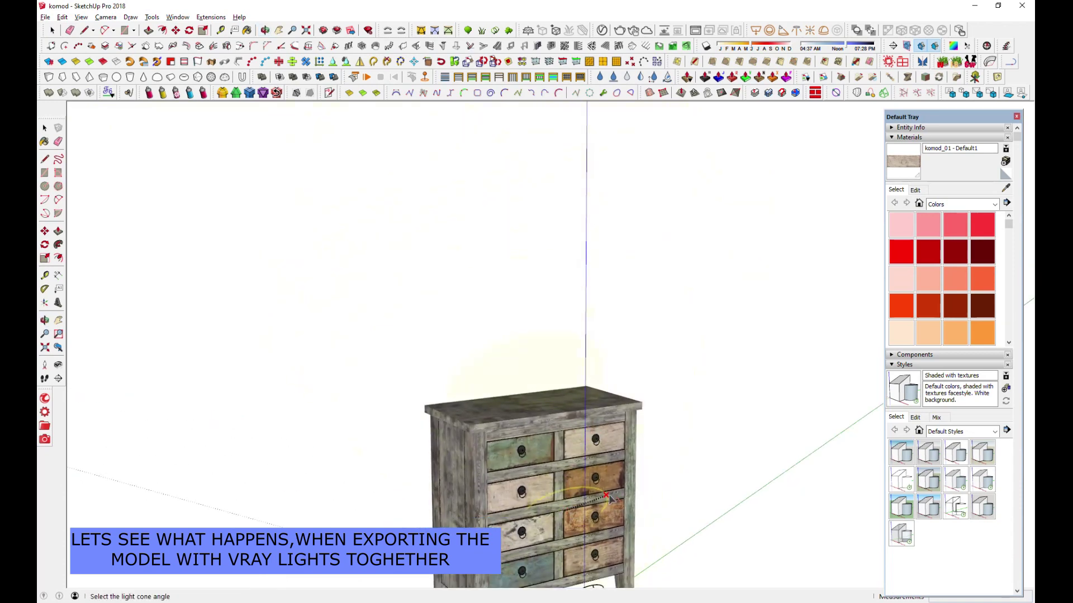
{"action": "left_click", "coordinate": [679, 480]}
{"action": "left_click", "coordinate": [697, 474]}
{"action": "scroll", "coordinate": [537, 352], "scroll_direction": "down", "scroll_amount": 2}
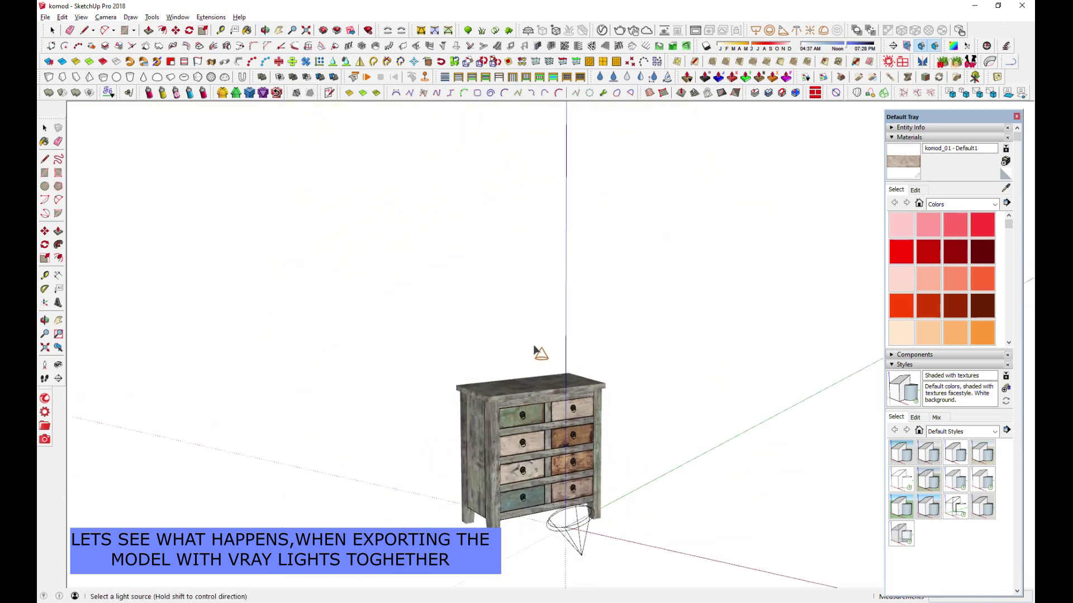
Start an interactive render of the chest and set the Spot Light#1 units to Radiant power (W).
{"action": "left_click", "coordinate": [633, 37]}
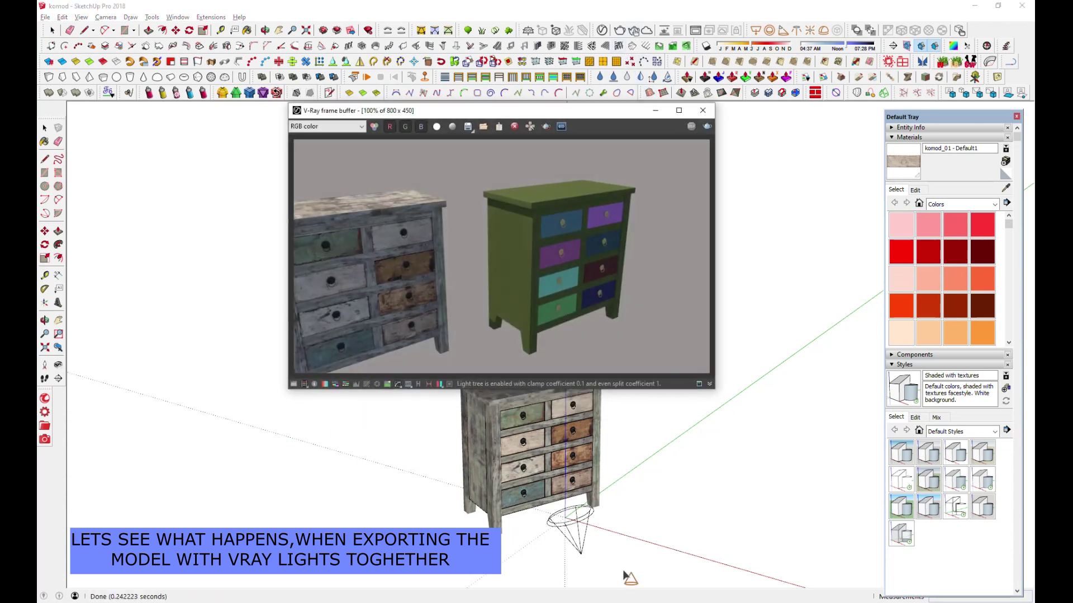
{"action": "scroll", "coordinate": [559, 505], "scroll_direction": "up", "scroll_amount": 3}
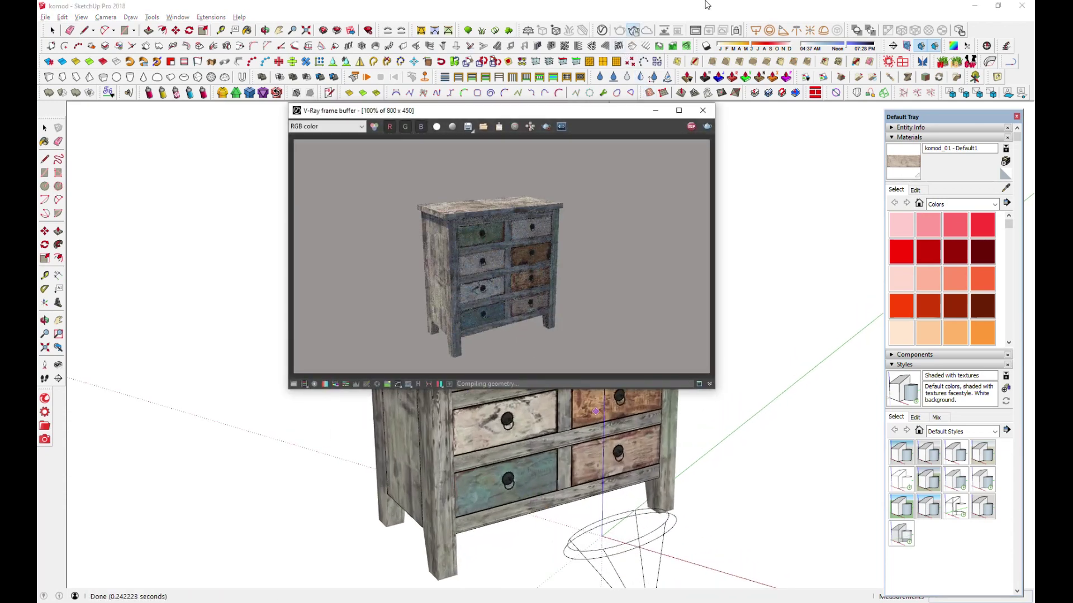
{"action": "left_click", "coordinate": [602, 30]}
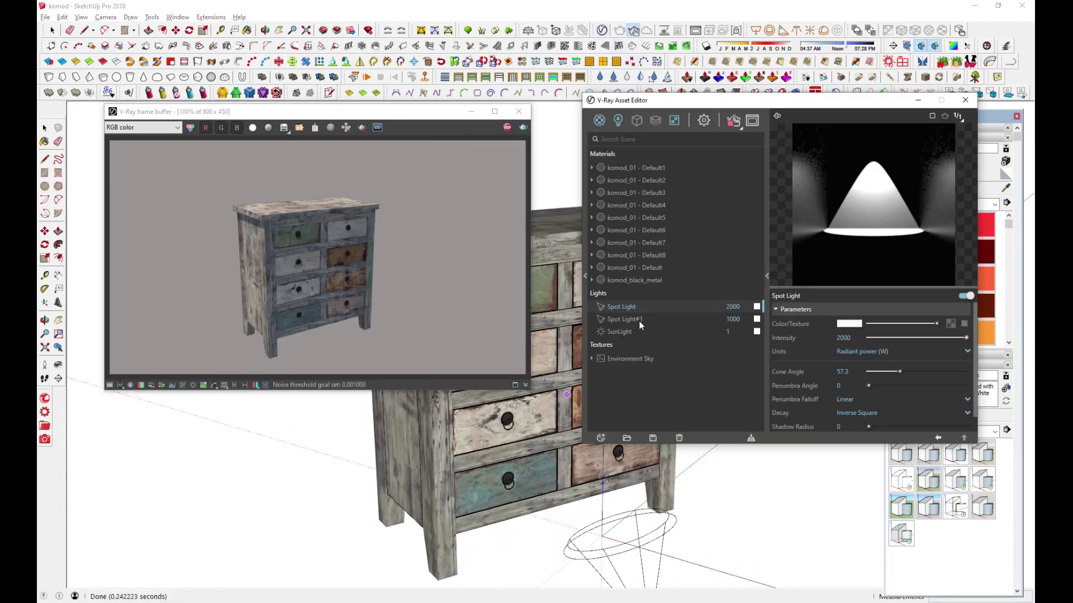
{"action": "left_click", "coordinate": [638, 320]}
{"action": "left_click", "coordinate": [885, 352]}
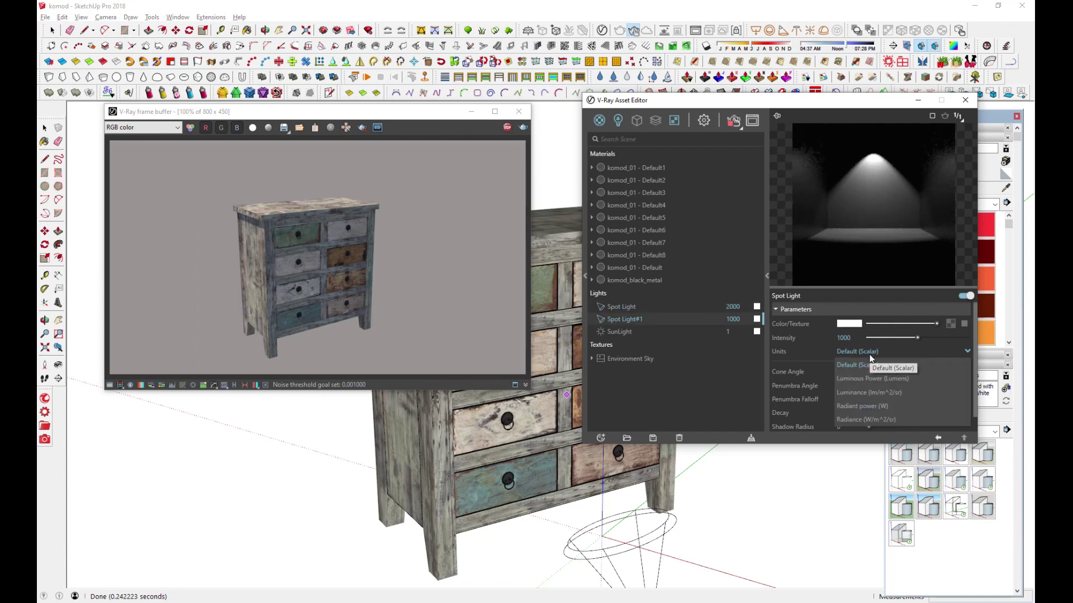
{"action": "left_click", "coordinate": [870, 405]}
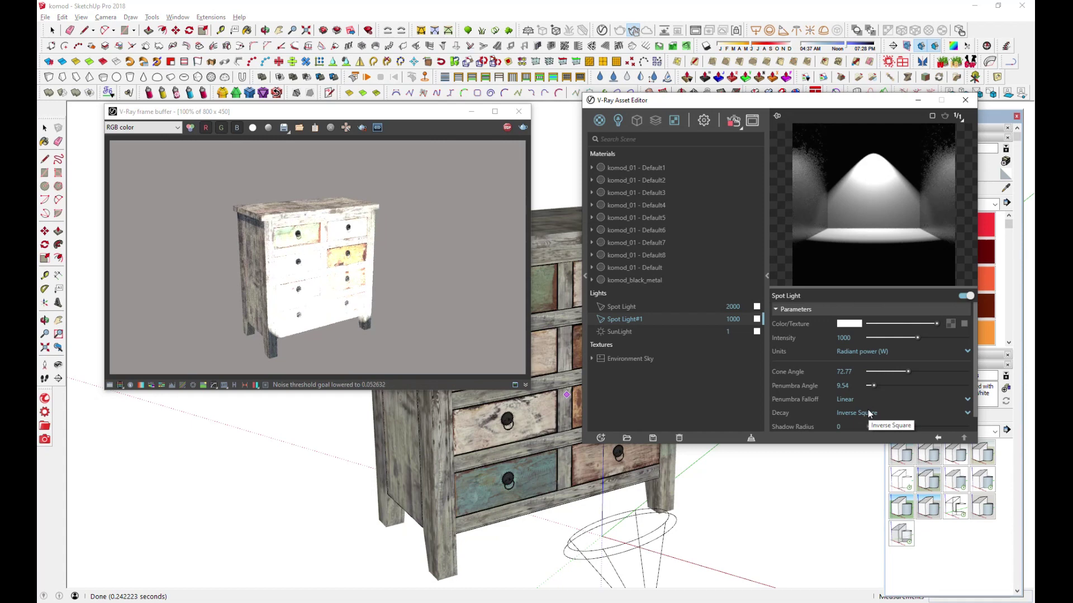
Change the Spot Light#1 color to a warm tan of about RGB 0.866, 0.715, 0.449.
{"action": "left_click", "coordinate": [849, 323]}
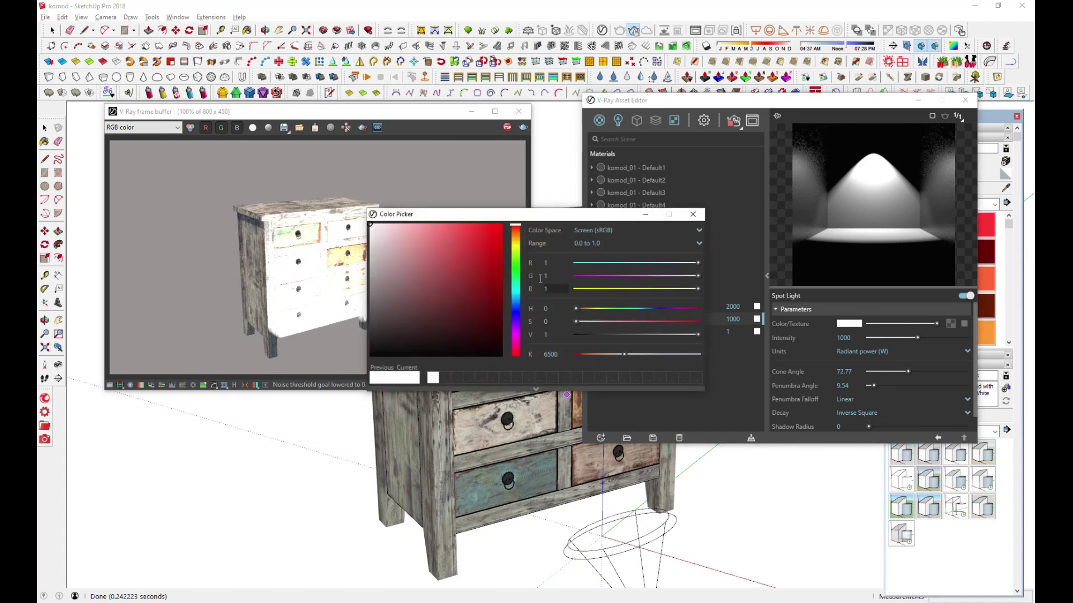
{"action": "left_click", "coordinate": [434, 241]}
{"action": "left_click", "coordinate": [514, 237]}
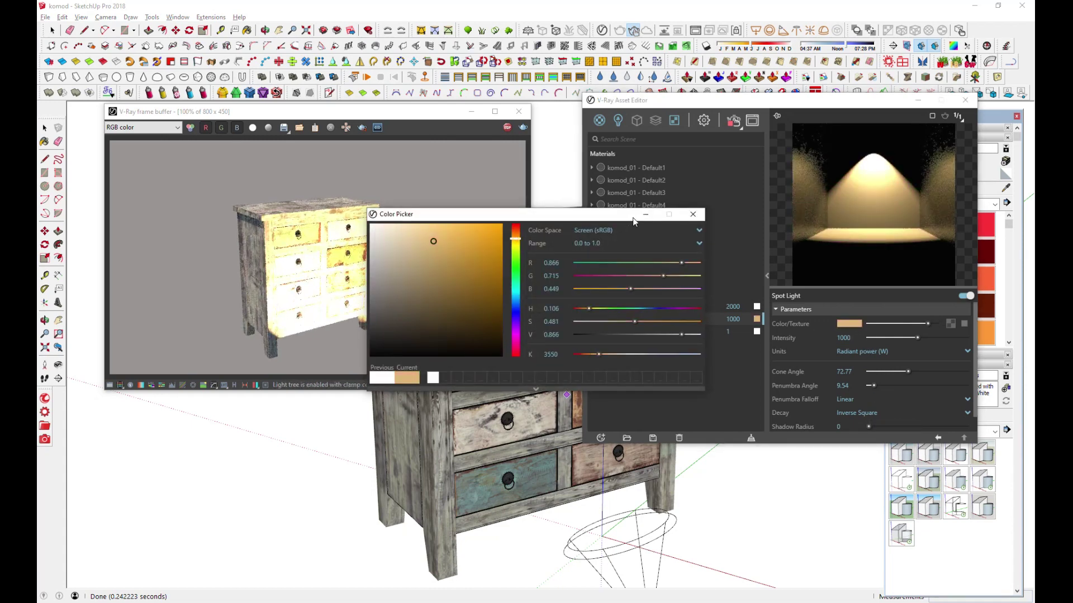
{"action": "left_click", "coordinate": [643, 216]}
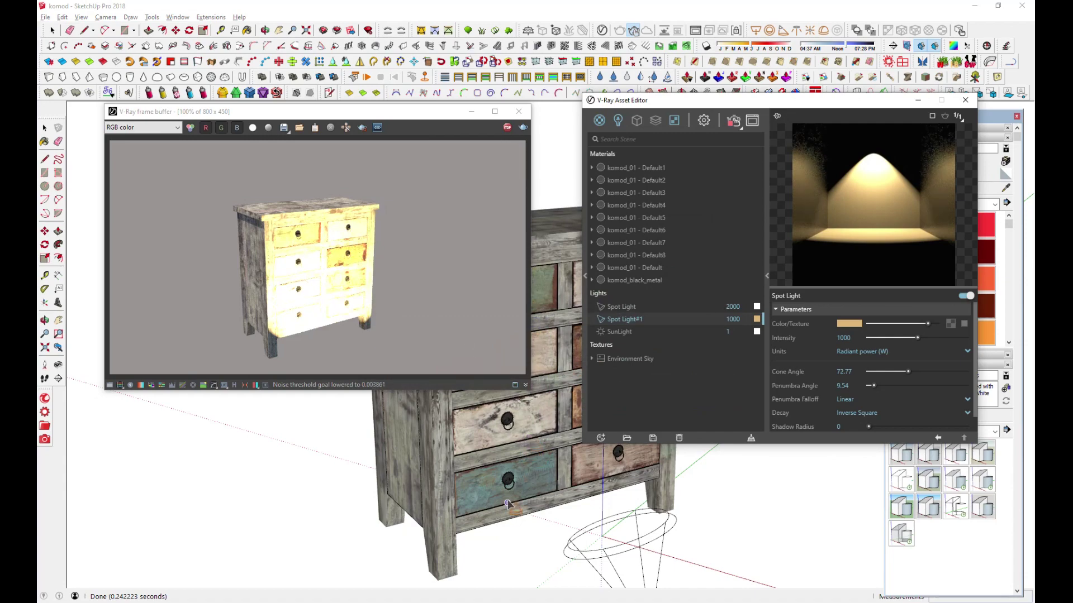
Stop the interactive render of the lit chest and minimize the Asset Editor and frame buffer.
{"action": "mouse_move", "coordinate": [508, 505]}
{"action": "middle_mouse_down"}
{"action": "mouse_move", "coordinate": [672, 479]}
{"action": "mouse_move", "coordinate": [383, 402]}
{"action": "mouse_move", "coordinate": [474, 236]}
{"action": "mouse_move", "coordinate": [539, 470]}
{"action": "middle_mouse_up"}
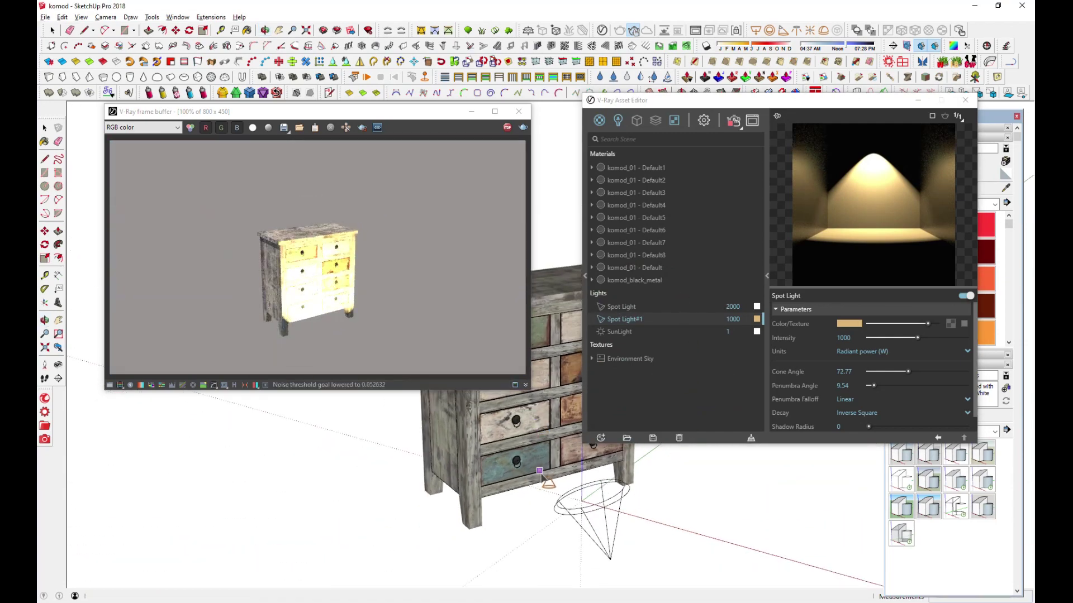
{"action": "left_click", "coordinate": [507, 127]}
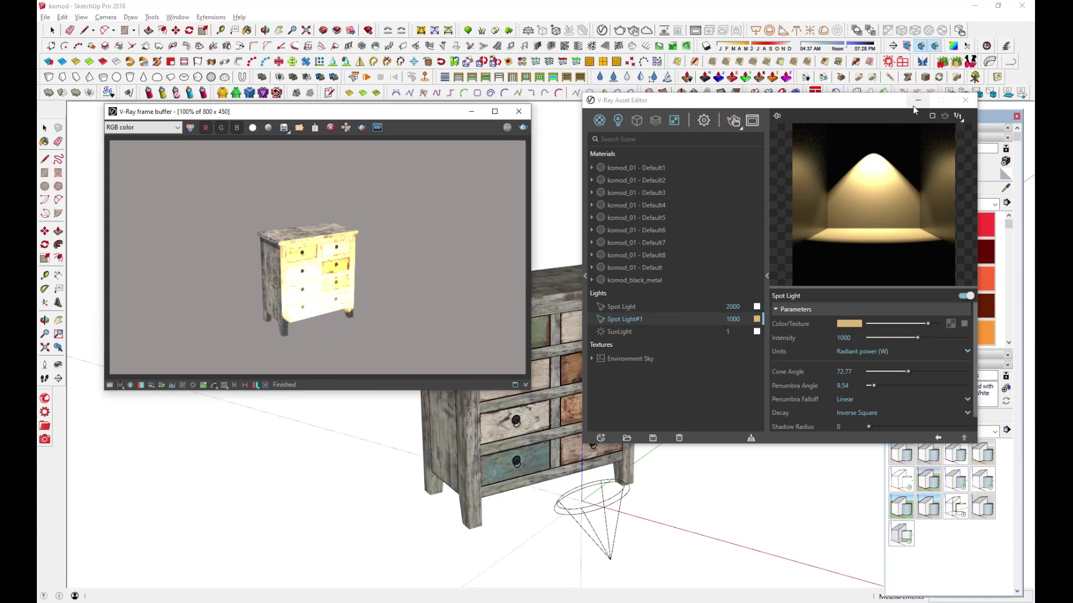
{"action": "left_click", "coordinate": [918, 100]}
{"action": "left_click", "coordinate": [478, 111]}
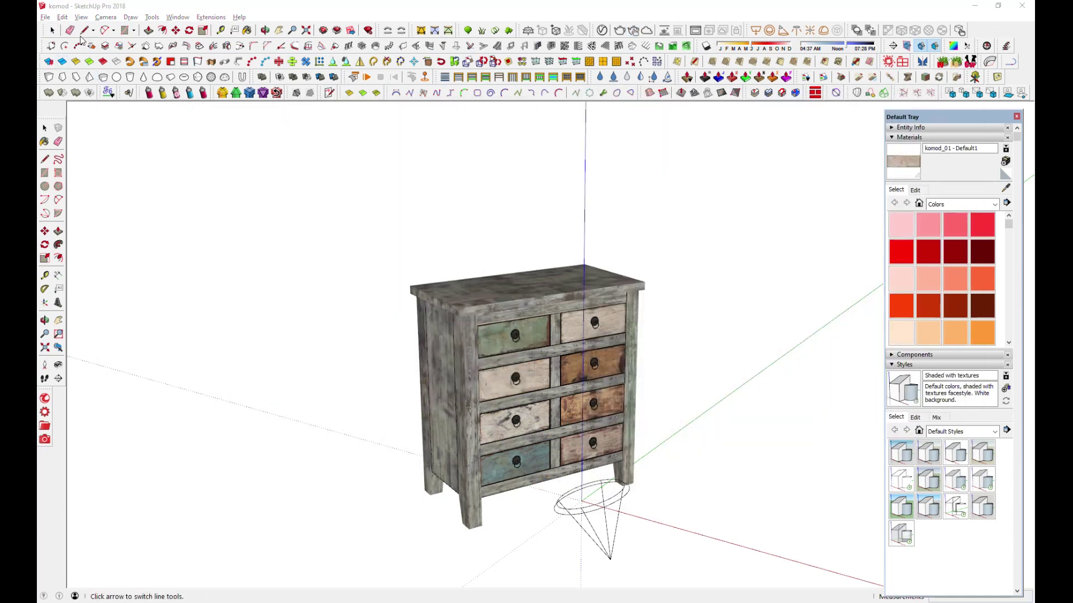
Select the chest together with the spot light and combine them into one group.
{"action": "scroll", "coordinate": [470, 251], "scroll_direction": "down", "scroll_amount": 2}
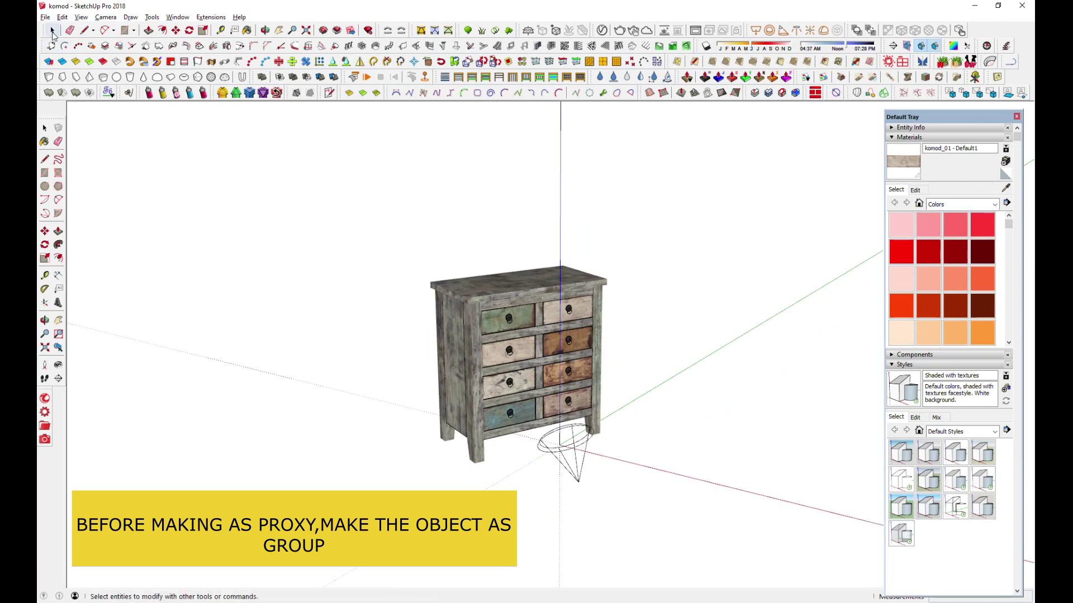
{"action": "left_click", "coordinate": [52, 30]}
{"action": "left_click_drag", "start_coordinate": [420, 501], "coordinate": [420, 501]}
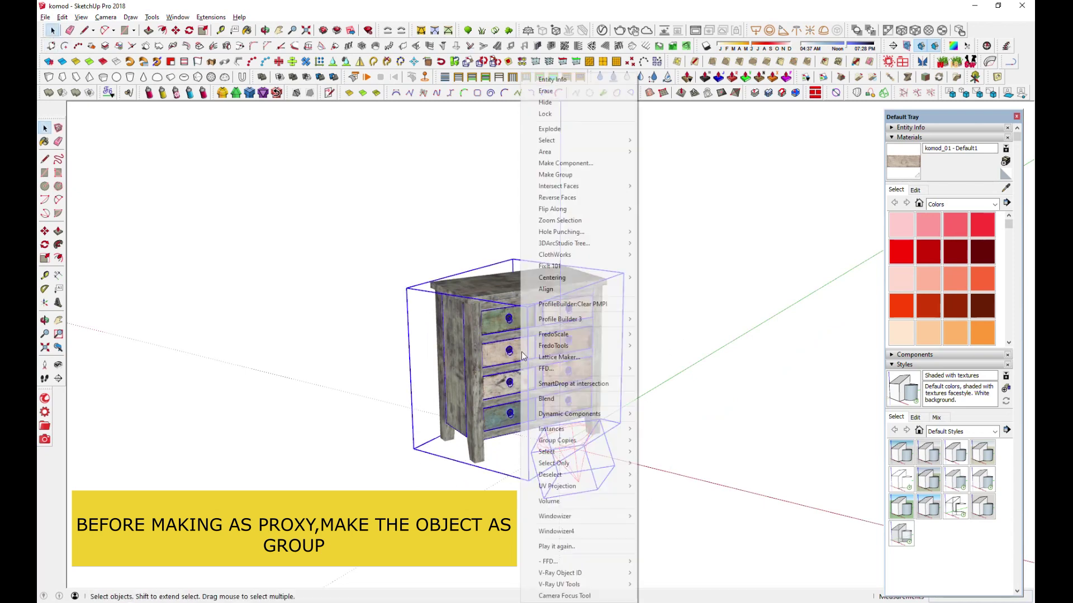
{"action": "right_click", "coordinate": [520, 361]}
{"action": "left_click", "coordinate": [555, 175]}
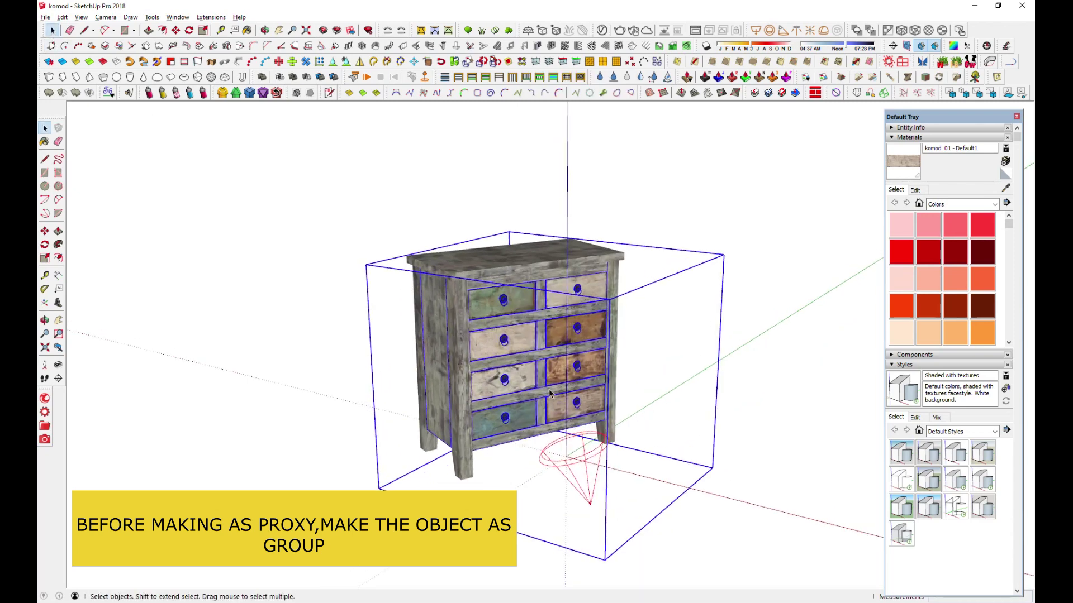
Export the group as a V-Ray proxy mesh named "cupboard with light" in the Desktop "proxy mesh" folder, replacing the object with the proxy.
{"action": "left_click", "coordinate": [551, 46]}
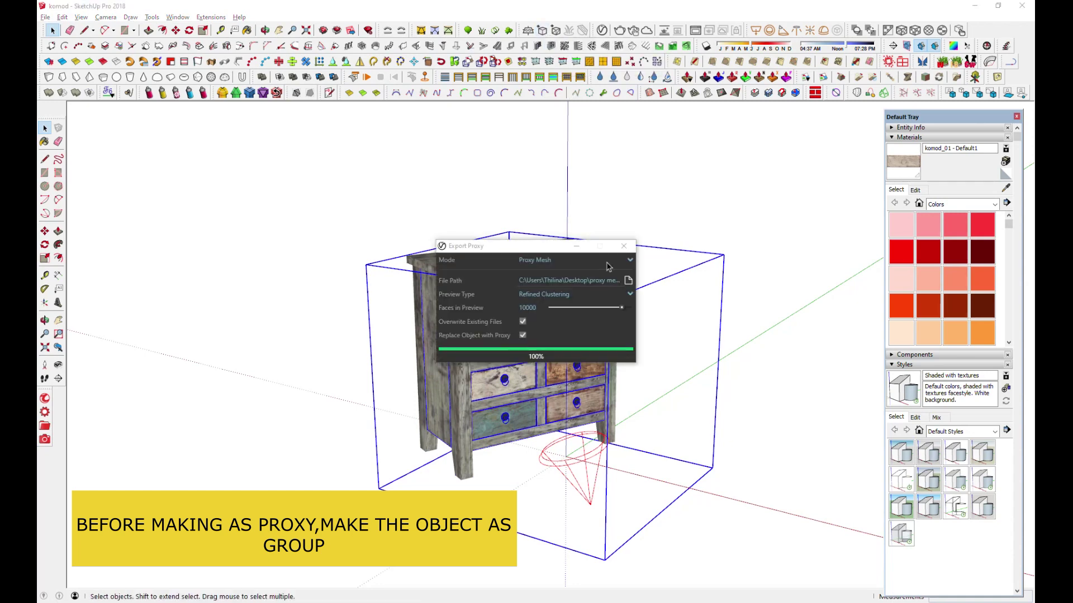
{"action": "left_click", "coordinate": [628, 281]}
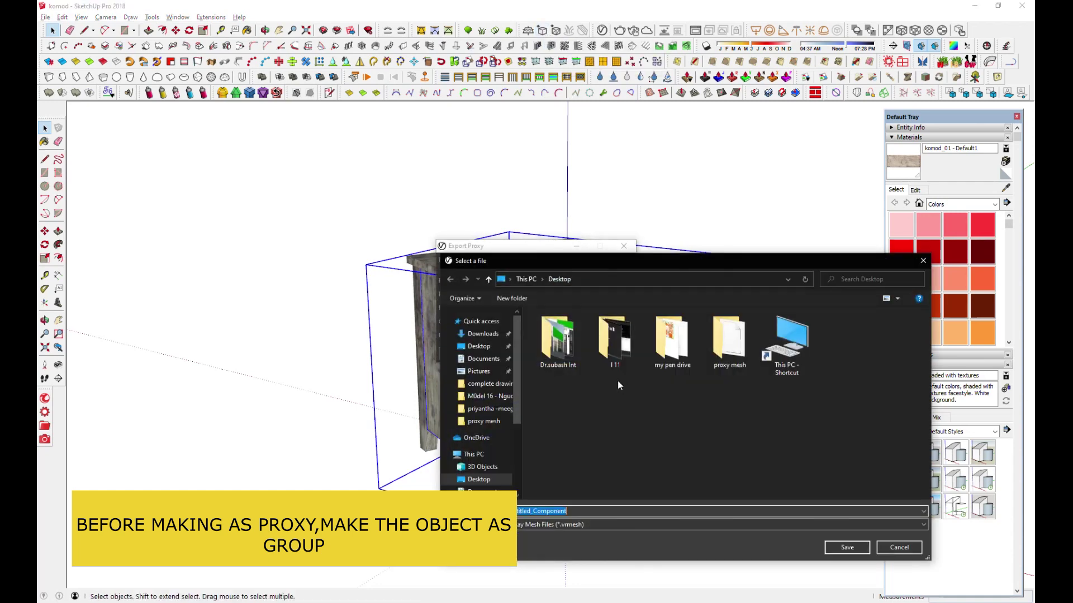
{"action": "double_click", "coordinate": [730, 341]}
{"action": "double_click", "coordinate": [579, 512]}
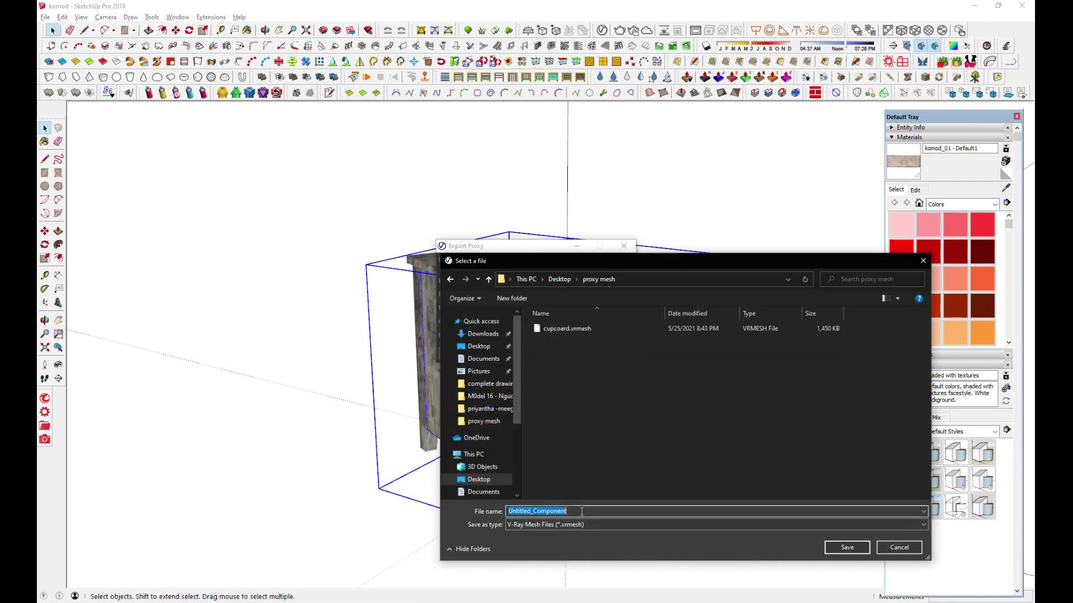
{"action": "type", "text": "cup"}
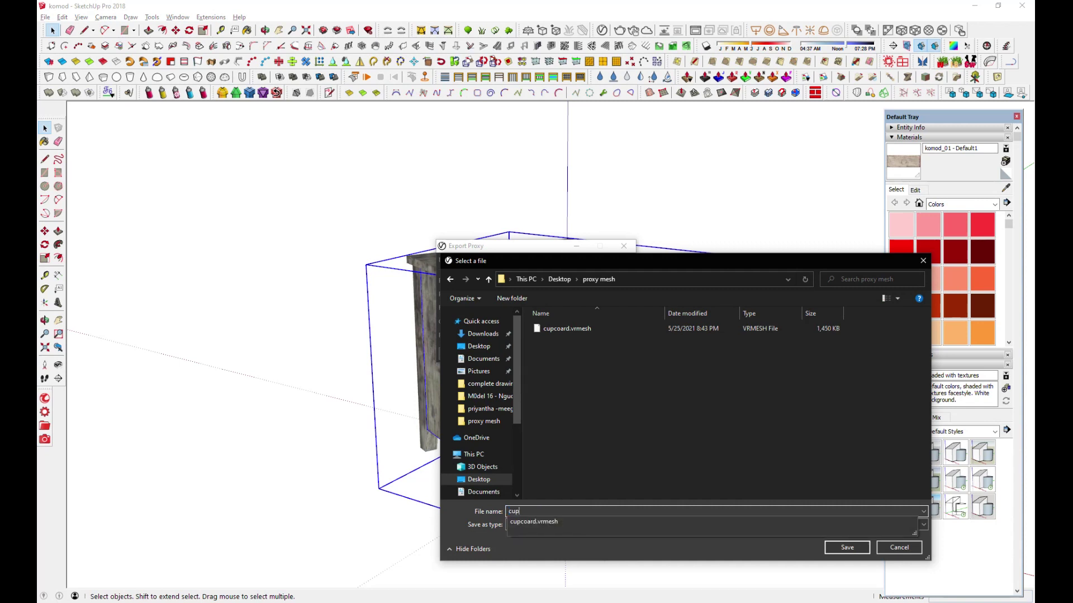
{"action": "type", "text": "board"}
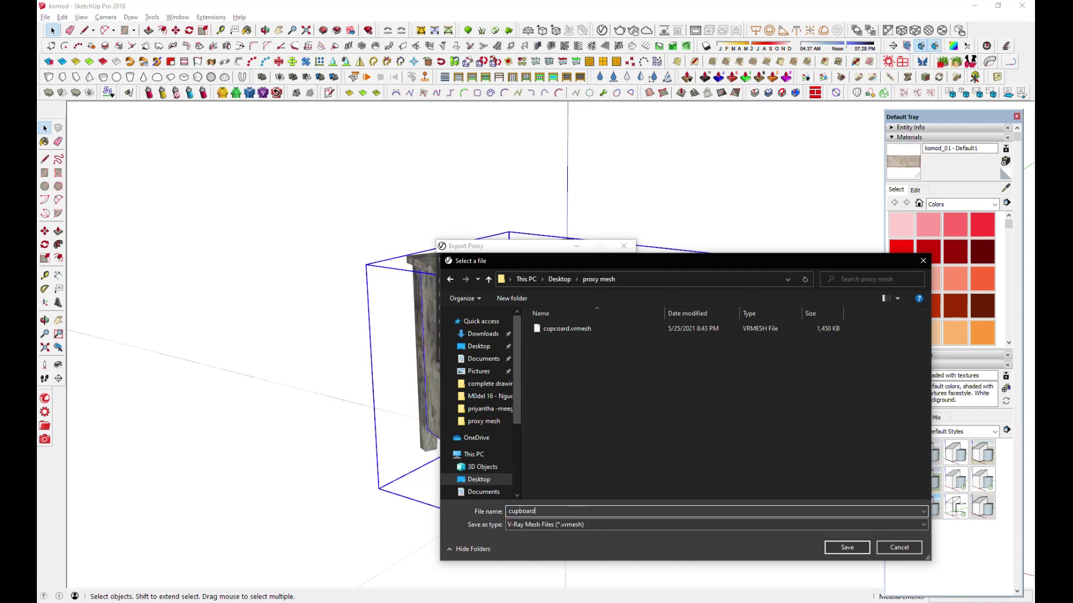
{"action": "type", "text": " with light"}
{"action": "left_click", "coordinate": [846, 547]}
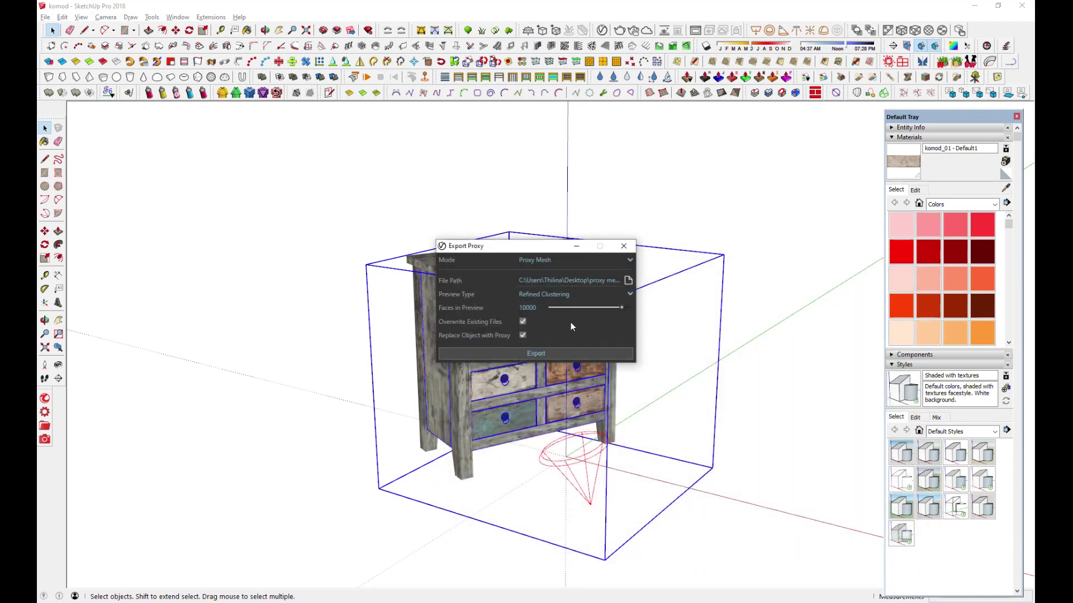
{"action": "left_click", "coordinate": [543, 357]}
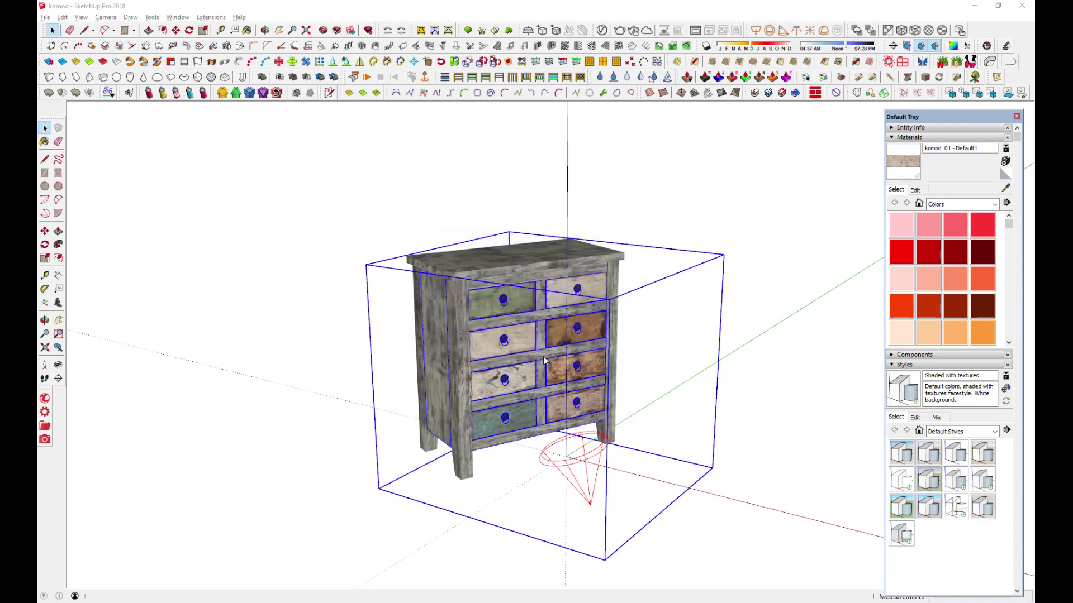
{"action": "left_click", "coordinate": [661, 347]}
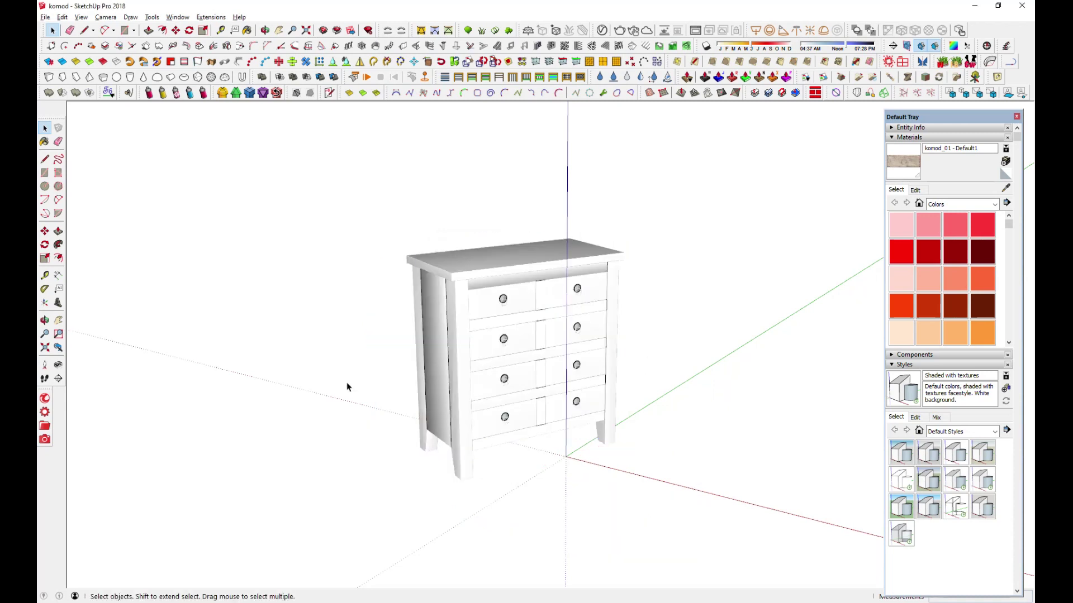
Import the "cupboard with light" proxy file from the "proxy mesh" folder and place it beside the exported chest.
{"action": "left_click", "coordinate": [548, 343]}
{"action": "middle_click_drag", "start_coordinate": [548, 342], "coordinate": [412, 357]}
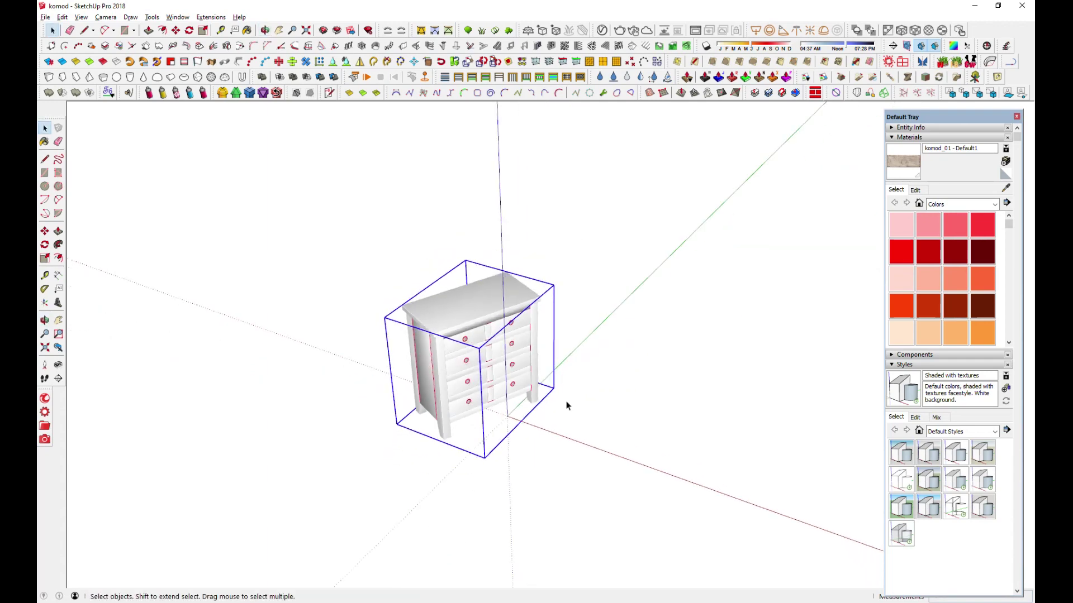
{"action": "left_click", "coordinate": [604, 93]}
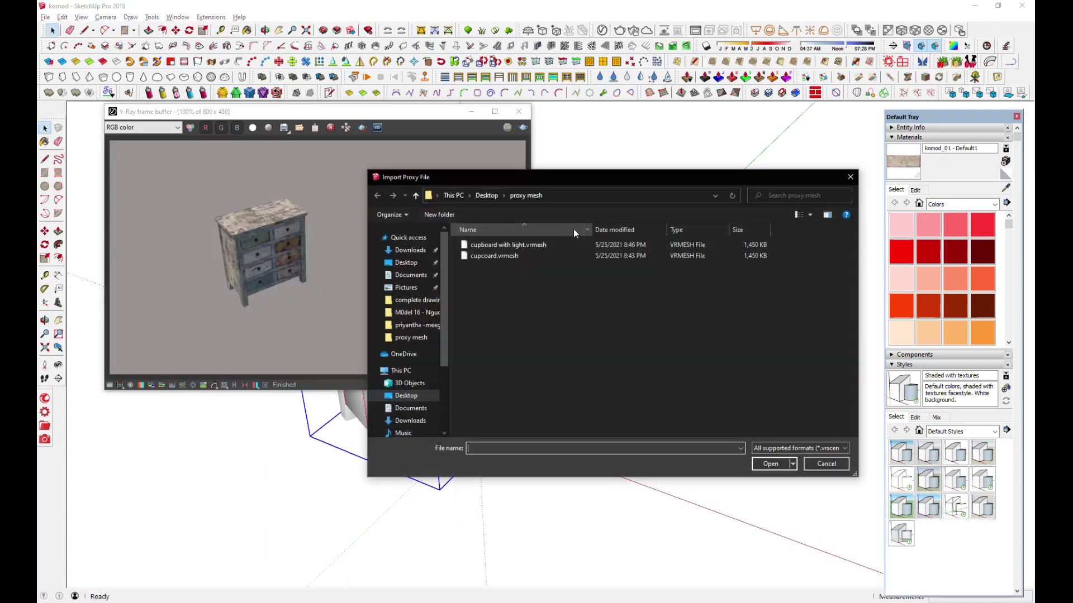
{"action": "double_click", "coordinate": [509, 245]}
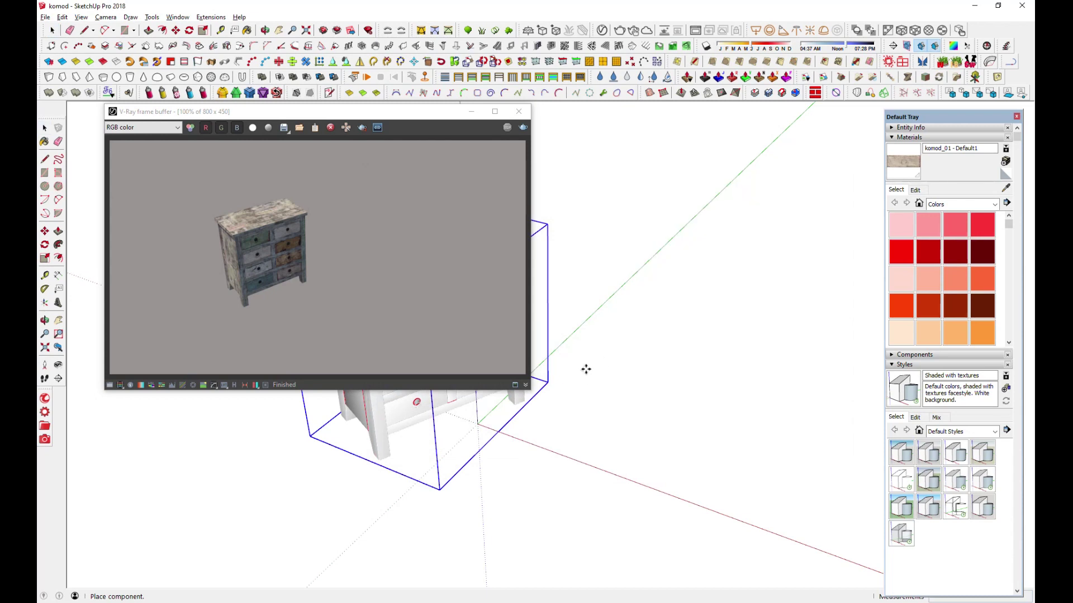
{"action": "left_click", "coordinate": [583, 384]}
{"action": "left_click", "coordinate": [49, 31]}
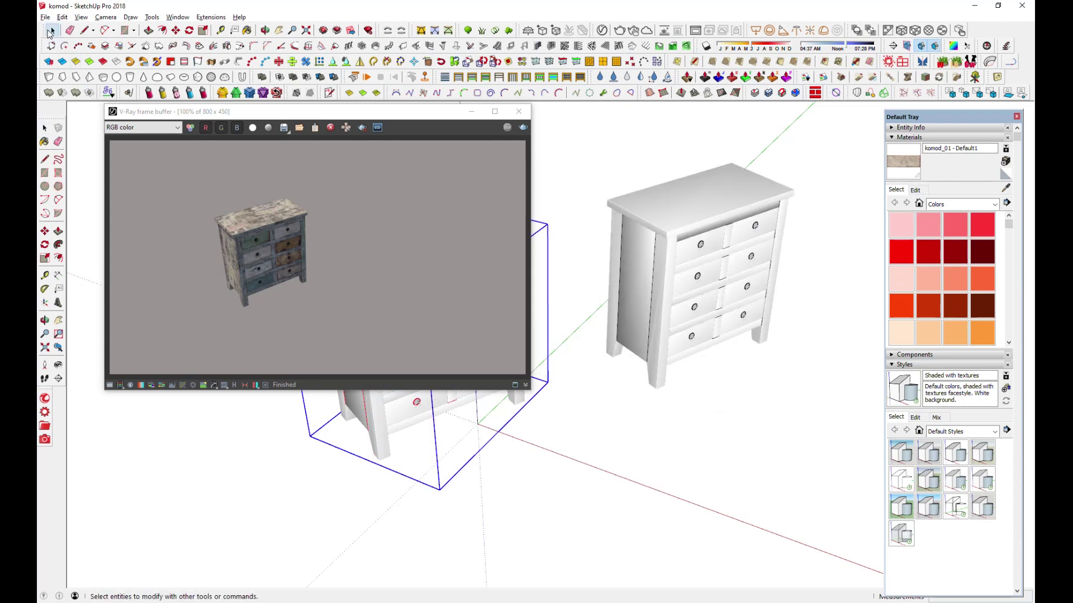
Render both proxy chests interactively to compare their materials and lighting from several angles, and minimize the frame buffer.
{"action": "left_click", "coordinate": [635, 35]}
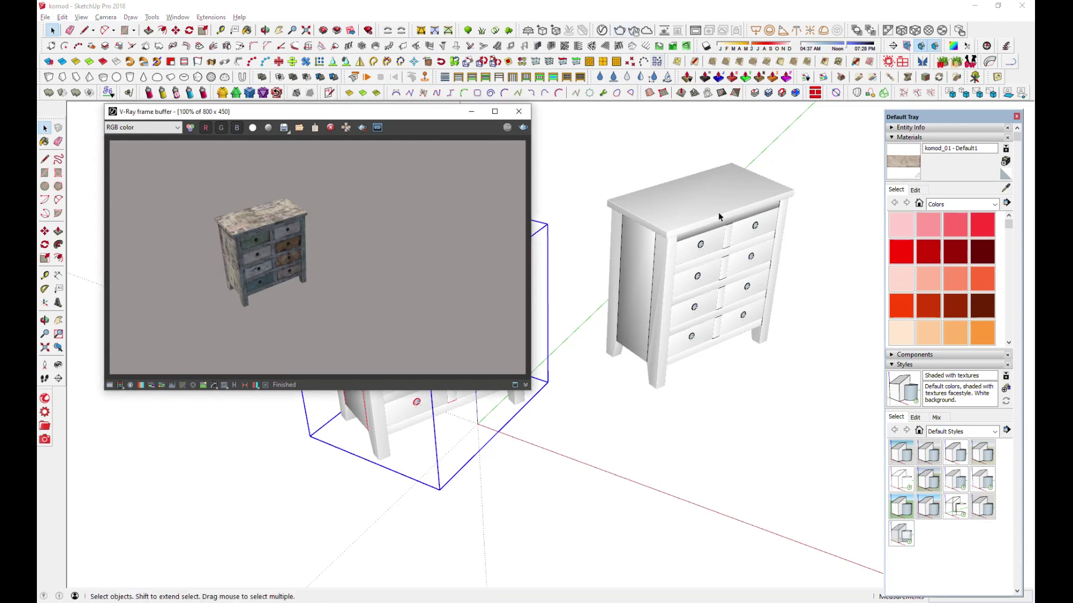
{"action": "middle_click_drag", "start_coordinate": [731, 301], "coordinate": [725, 248]}
{"action": "scroll", "coordinate": [724, 246], "scroll_direction": "up", "scroll_amount": 5}
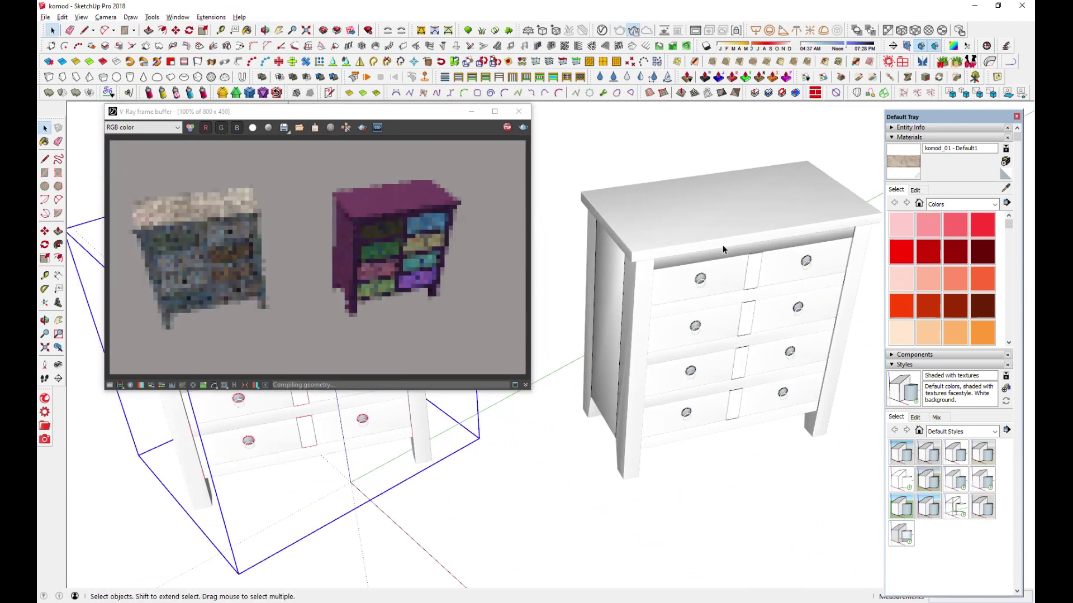
{"action": "middle_click_drag", "start_coordinate": [646, 311], "coordinate": [645, 394]}
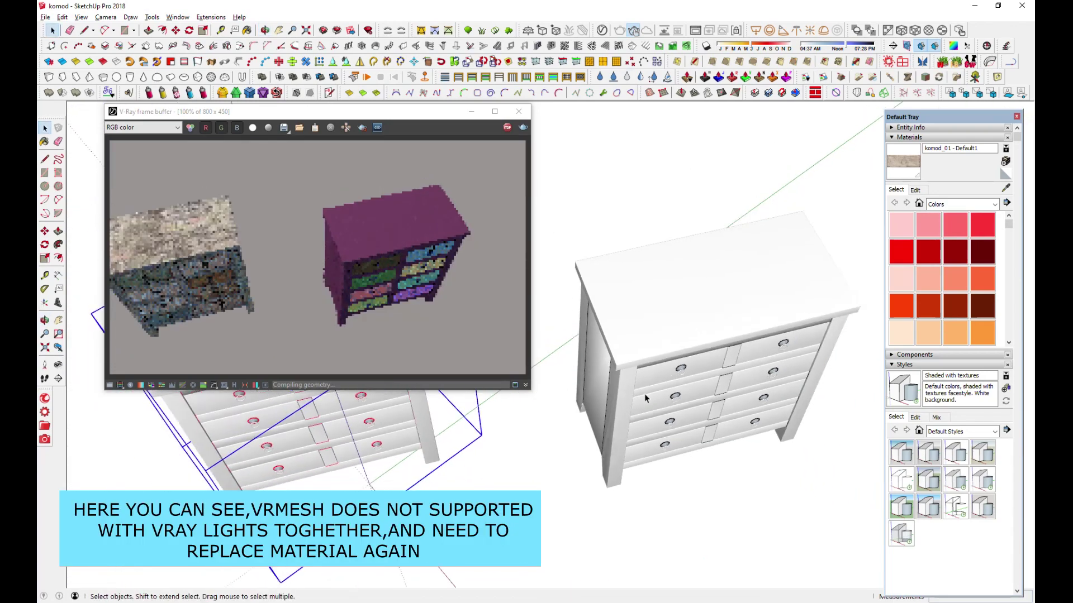
{"action": "left_click", "coordinate": [470, 114]}
Open the proxy export settings for the chest and spot light group and set the mode to Proxy Scene.
{"action": "middle_click_drag", "start_coordinate": [537, 335], "coordinate": [684, 386]}
{"action": "left_click", "coordinate": [636, 428]}
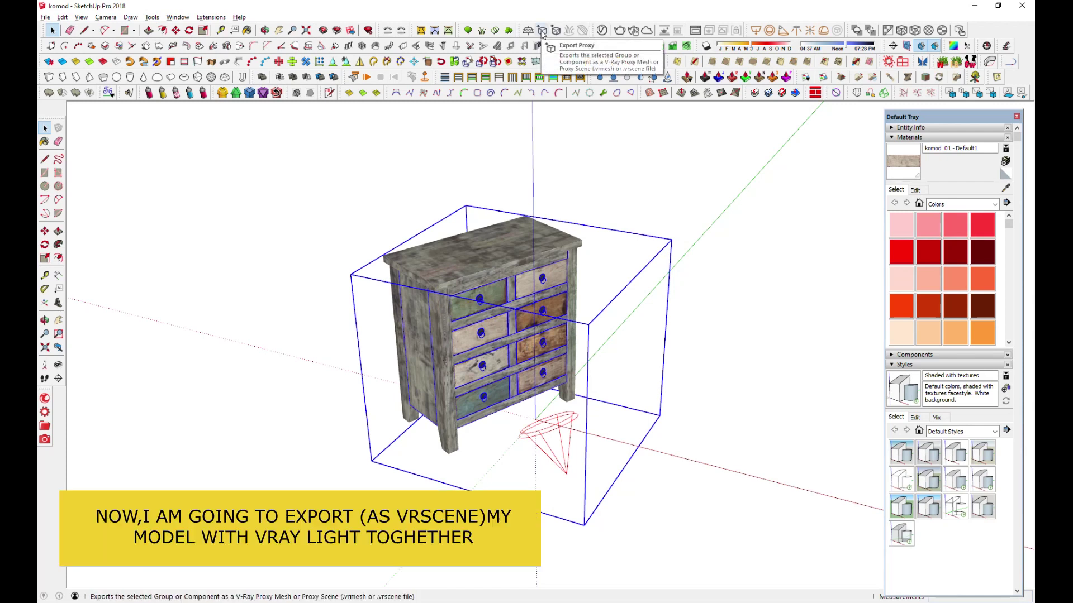
{"action": "left_click", "coordinate": [542, 31]}
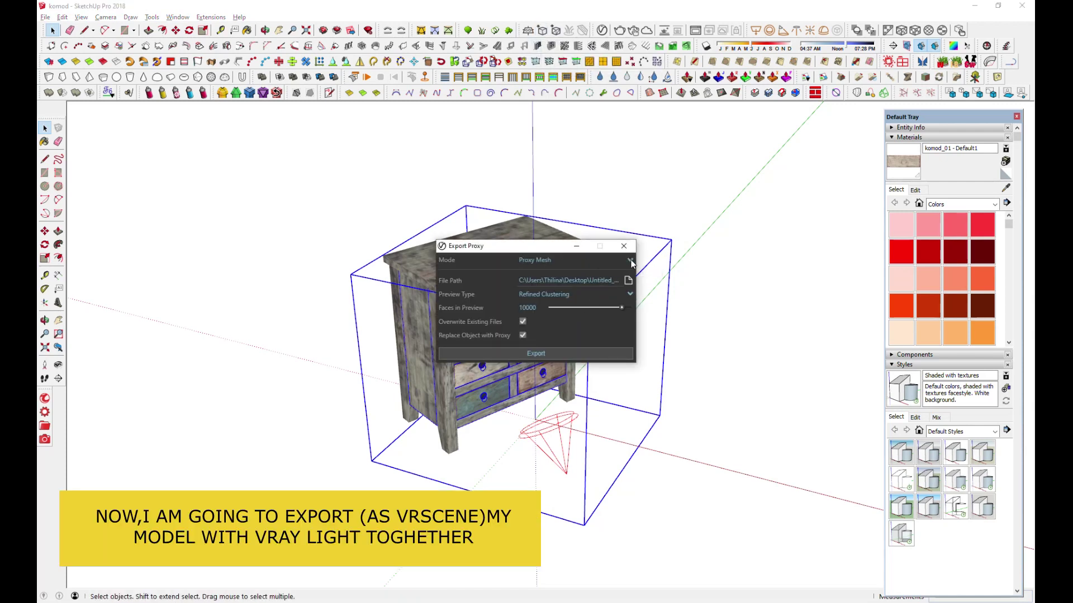
{"action": "left_click", "coordinate": [630, 261]}
{"action": "left_click", "coordinate": [545, 291]}
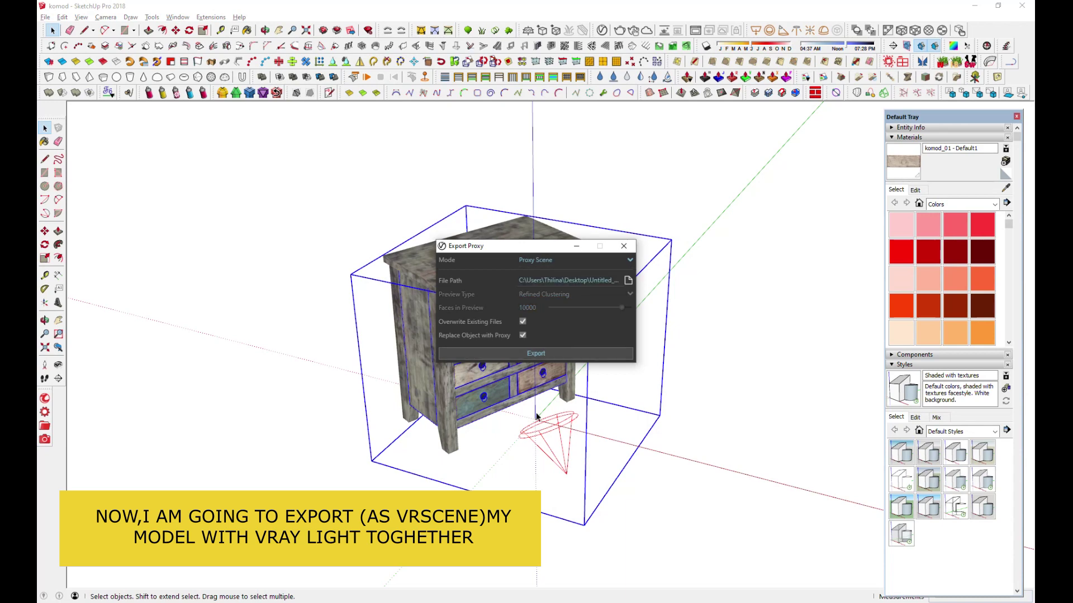
Create a "proxy scene" folder on the Desktop while choosing the export location.
{"action": "left_click", "coordinate": [628, 280]}
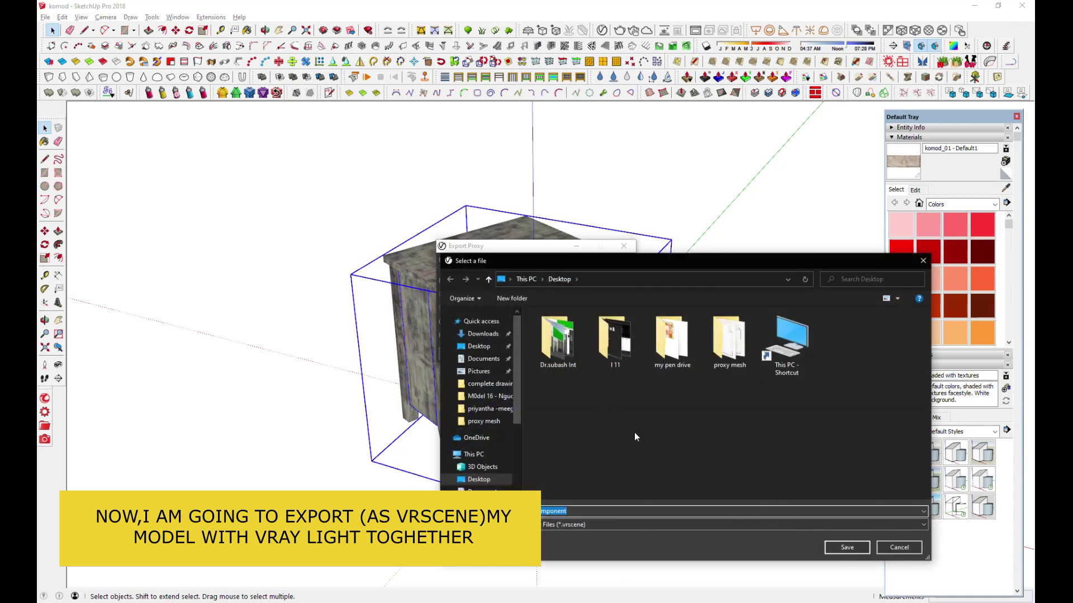
{"action": "right_click", "coordinate": [635, 434]}
{"action": "mouse_move", "coordinate": [674, 531]}
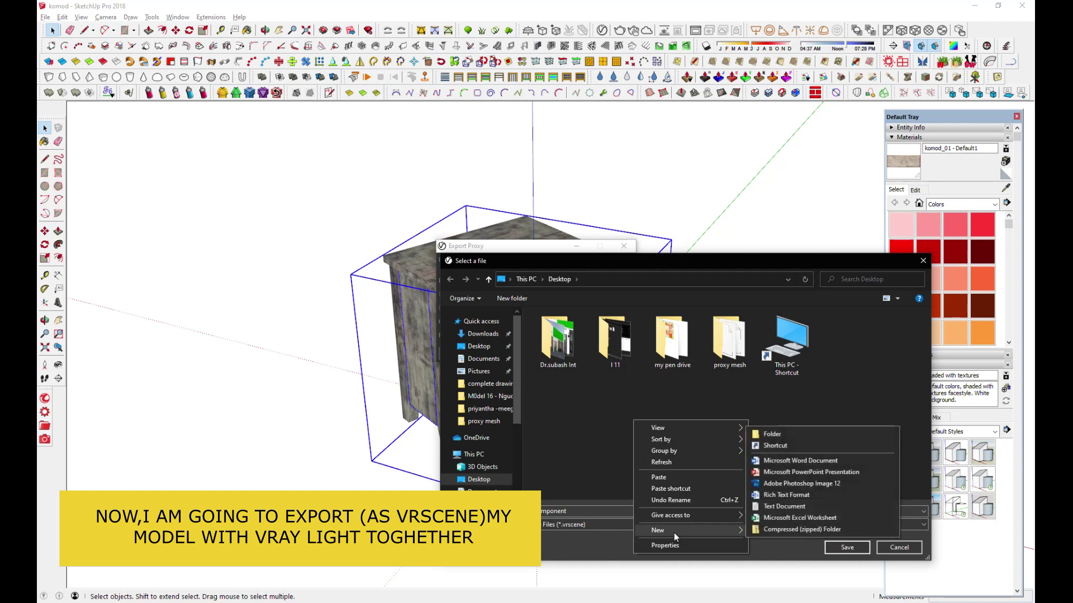
{"action": "left_click", "coordinate": [769, 435]}
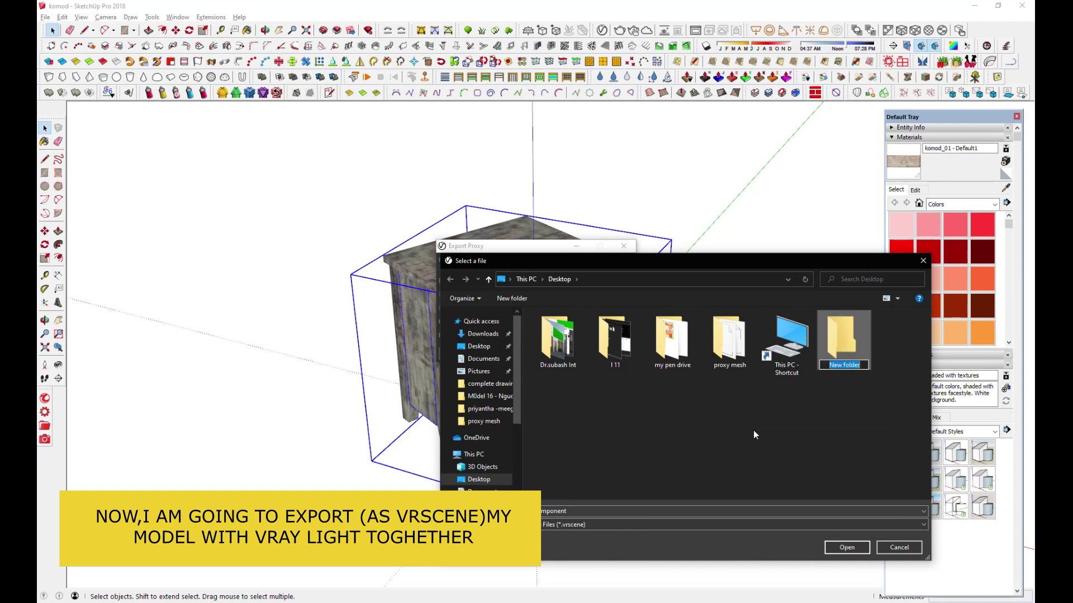
{"action": "type", "text": "proxy scene"}
{"action": "key", "text": "Return"}
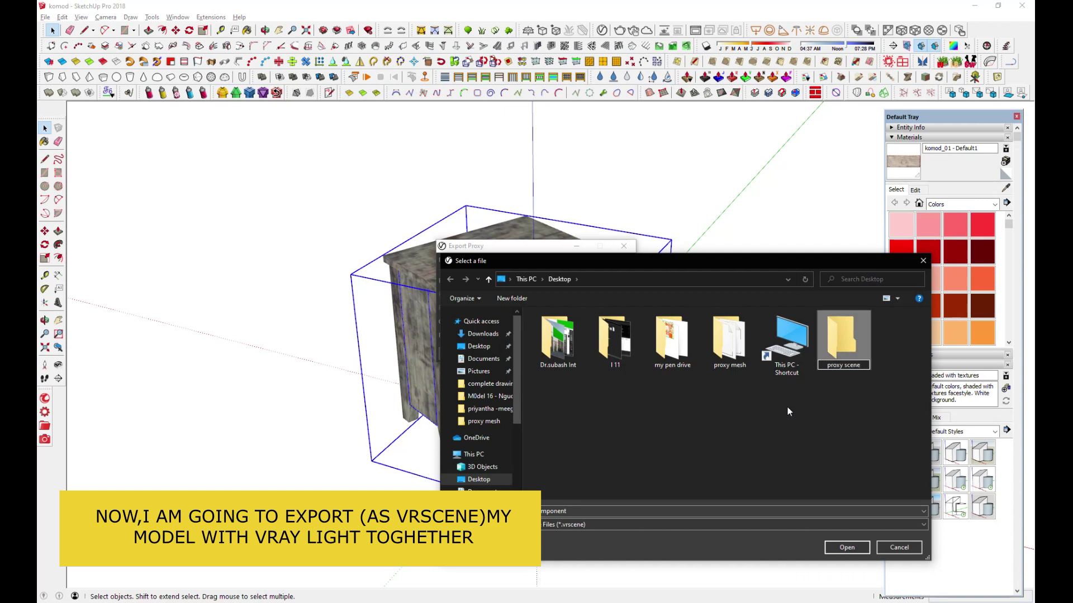
Export the group as the vrscene file "cupboard with light" in the "proxy scene" folder, replacing the object with the proxy.
{"action": "double_click", "coordinate": [836, 341]}
{"action": "double_click", "coordinate": [579, 510]}
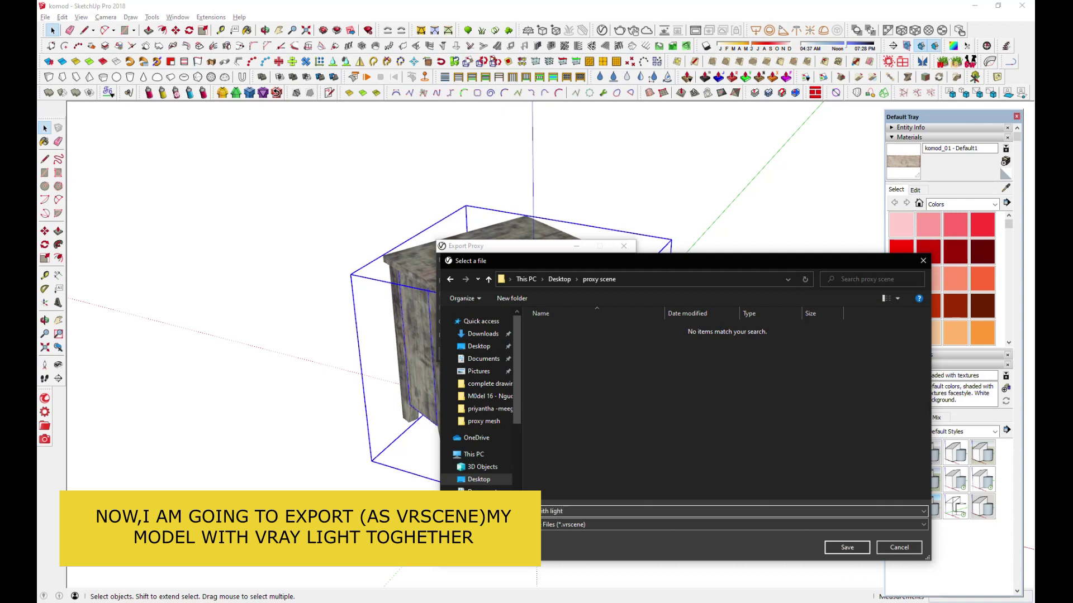
{"action": "left_click", "coordinate": [844, 549]}
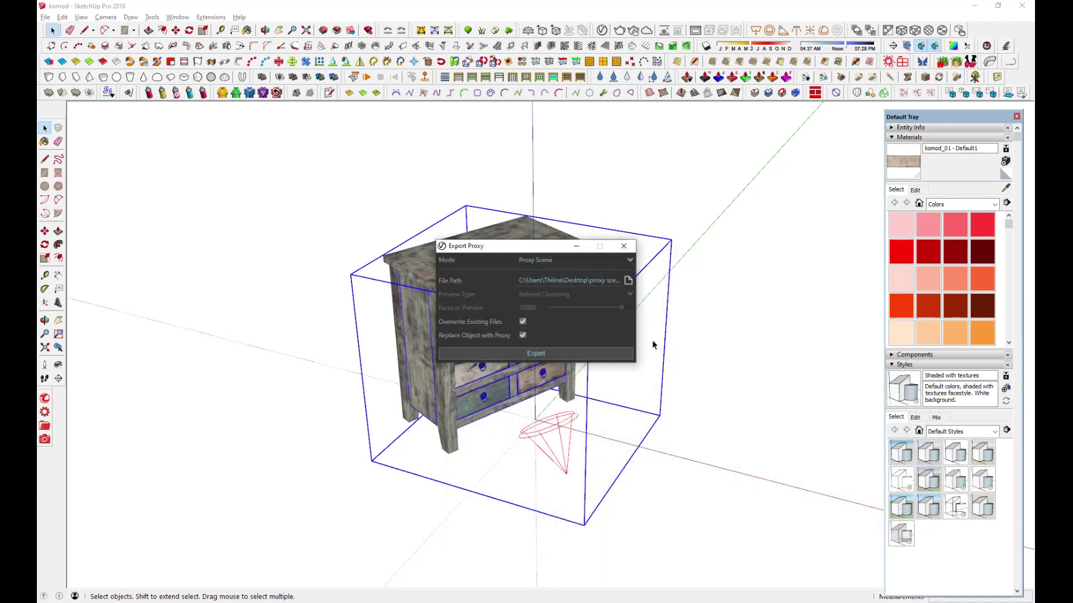
{"action": "left_click", "coordinate": [534, 354]}
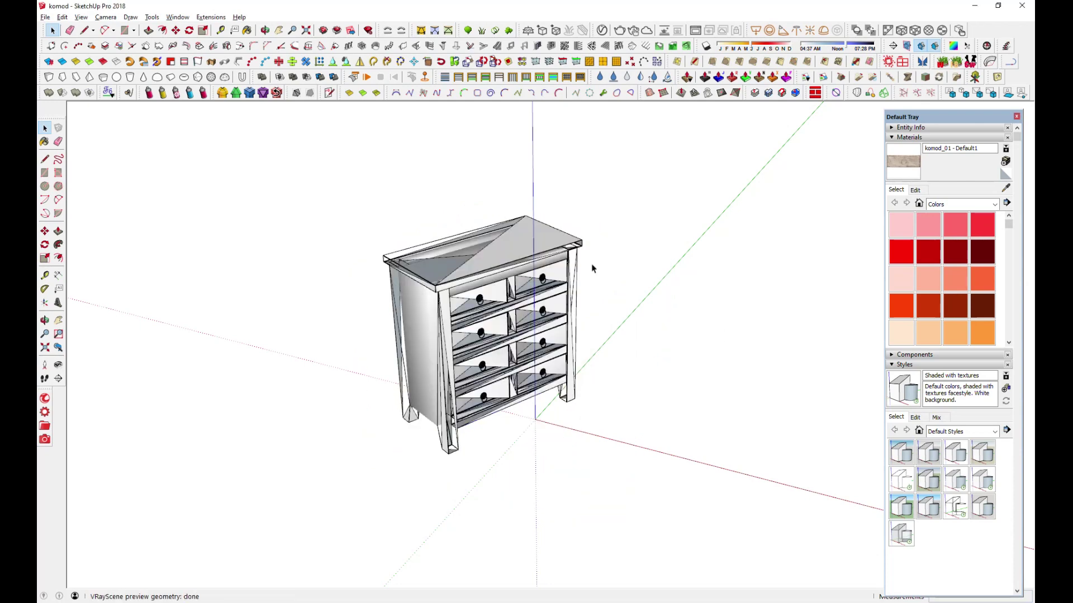
Render the exported proxy scene interactively to check its materials and light, and minimize the frame buffer.
{"action": "middle_click_drag", "start_coordinate": [490, 368], "coordinate": [493, 411]}
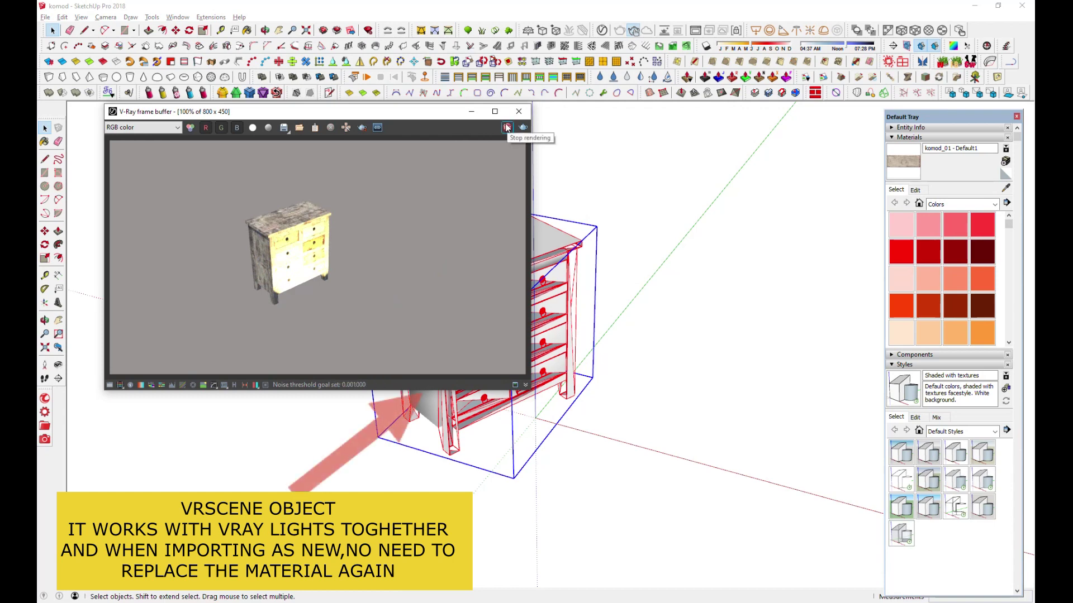
{"action": "left_click", "coordinate": [471, 111]}
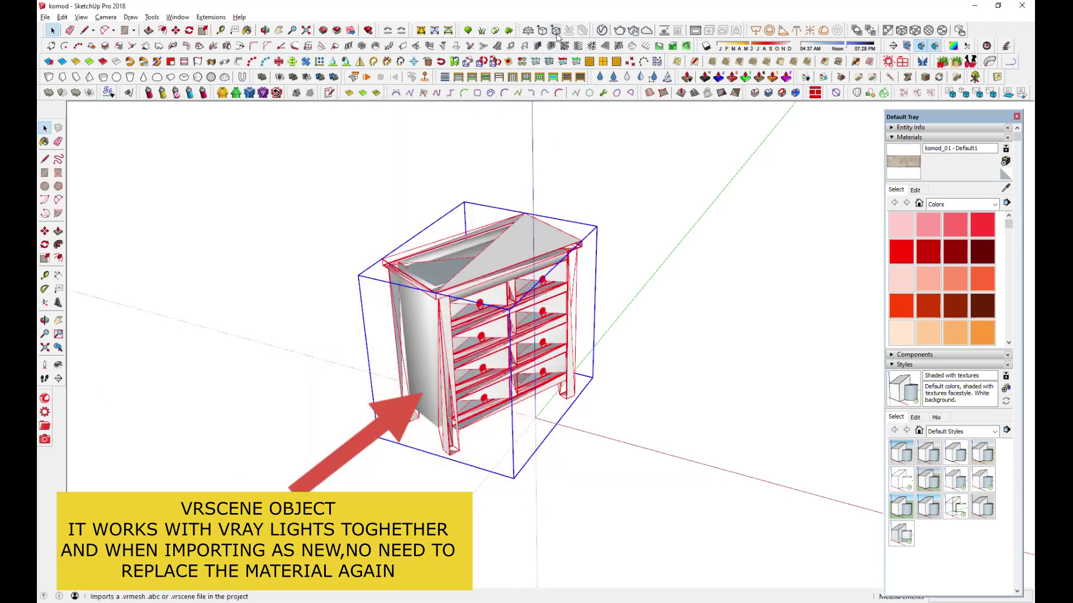
Import the "cupboard with light" vrscene from the Desktop "proxy scene" folder and place it beside the exported chest.
{"action": "left_click", "coordinate": [555, 30]}
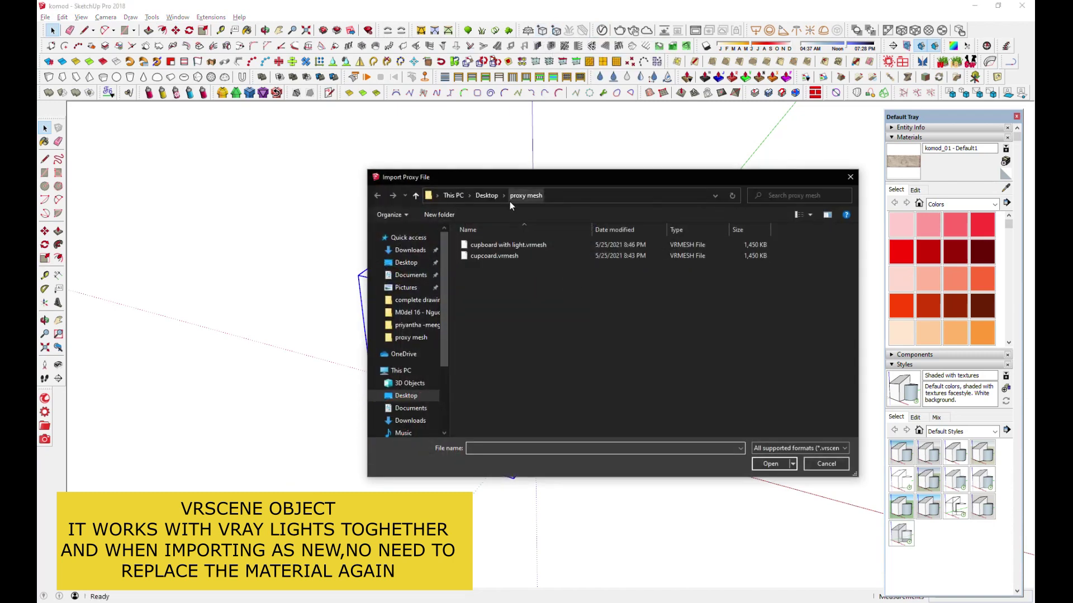
{"action": "left_click", "coordinate": [487, 199]}
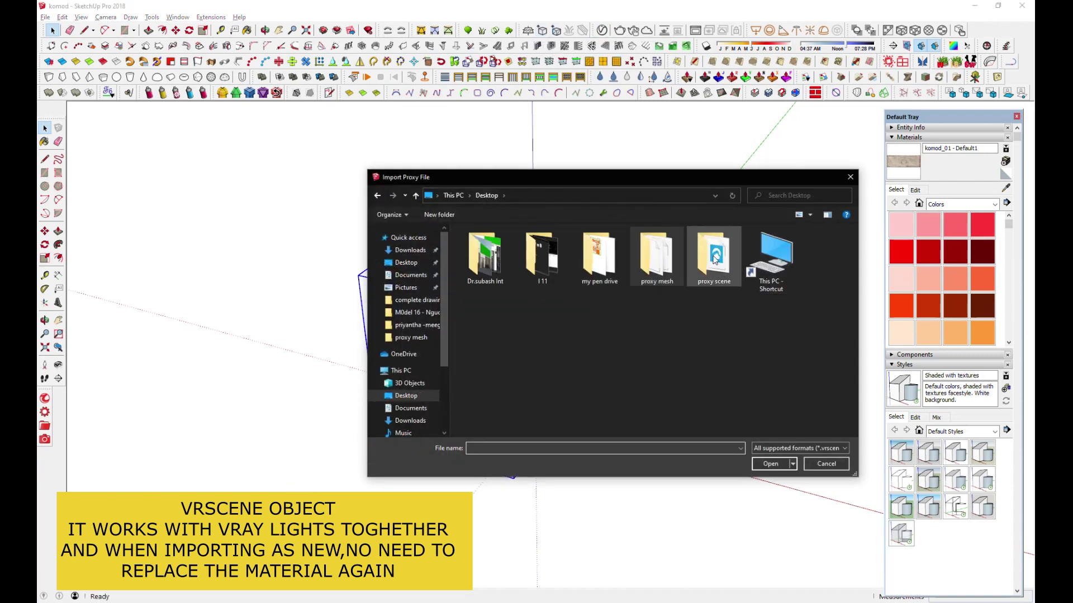
{"action": "double_click", "coordinate": [713, 256]}
{"action": "double_click", "coordinate": [502, 246]}
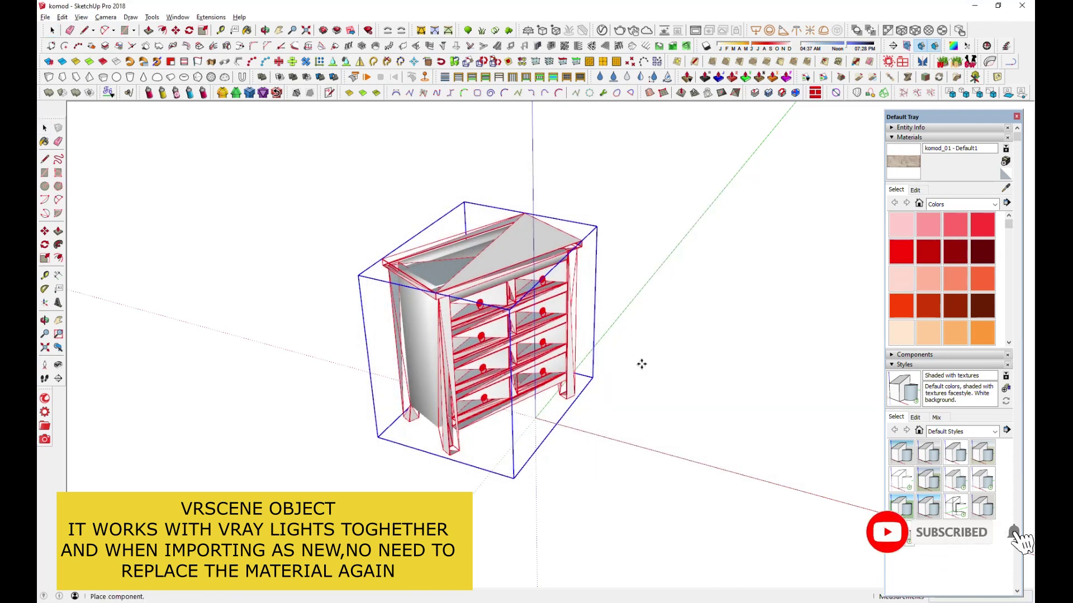
{"action": "left_click", "coordinate": [640, 366]}
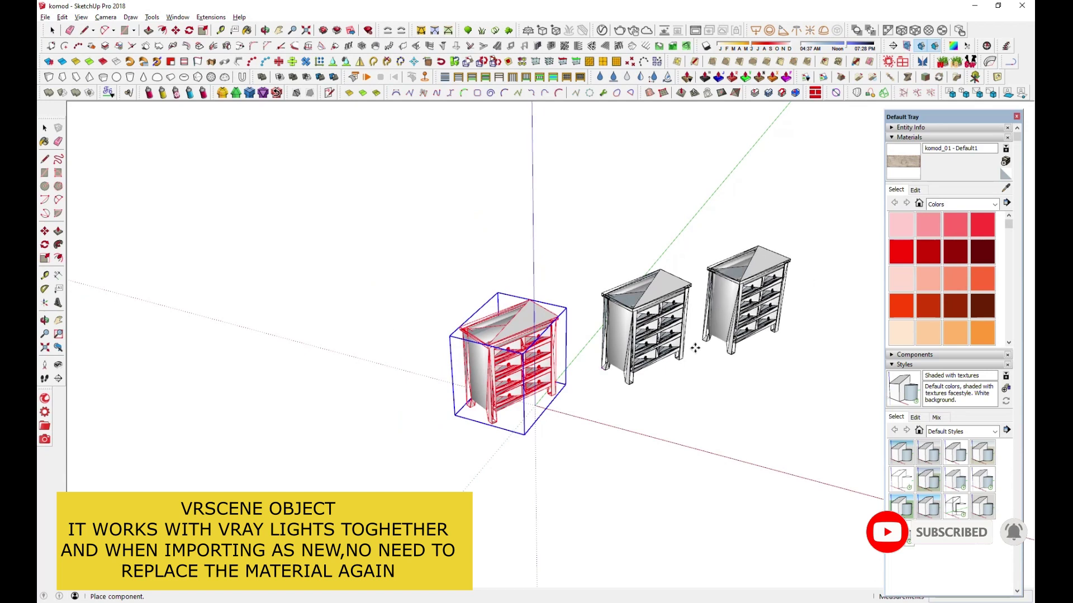
Place several more copies of the imported proxy chest in a row and end the placement.
{"action": "left_click", "coordinate": [695, 350]}
{"action": "left_click", "coordinate": [798, 315]}
{"action": "scroll", "coordinate": [424, 431], "scroll_direction": "down", "scroll_amount": 2}
{"action": "left_click", "coordinate": [790, 344]}
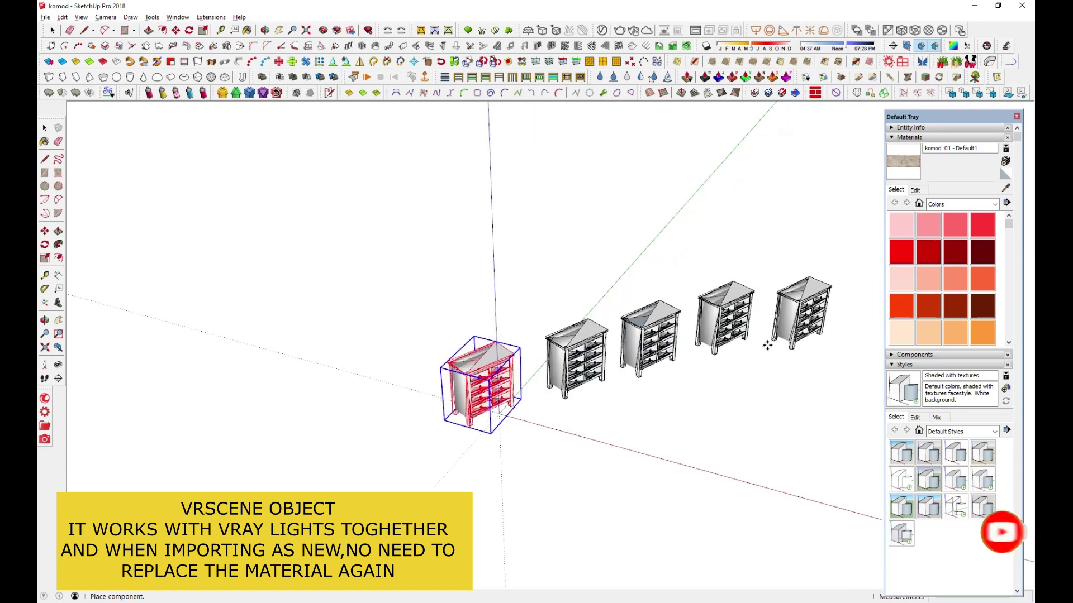
{"action": "scroll", "coordinate": [790, 345], "scroll_direction": "up", "scroll_amount": 2}
{"action": "key", "text": "Escape"}
Render the row of proxy chests interactively to check their materials and lights.
{"action": "left_click", "coordinate": [634, 34]}
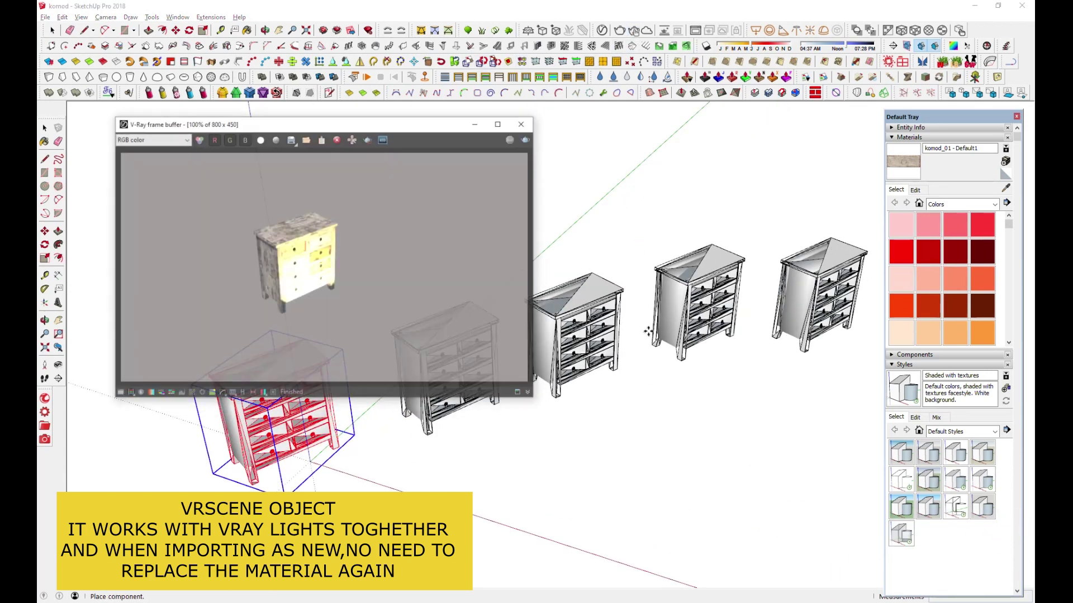
{"action": "middle_click_drag", "start_coordinate": [635, 378], "coordinate": [682, 336]}
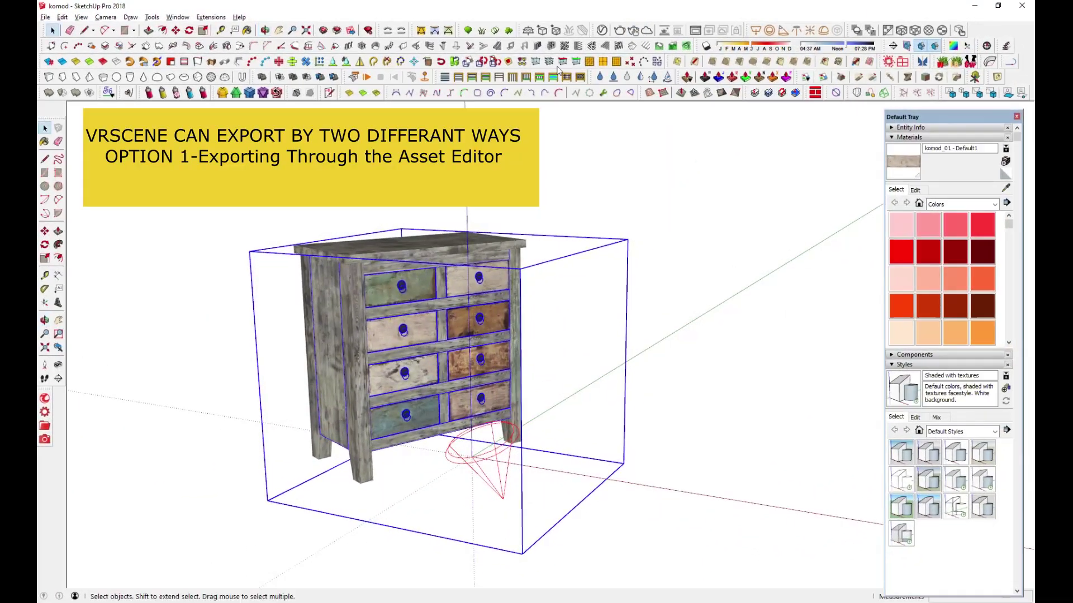
Try exporting the chest and light as a V-Ray scene file through the Asset Editor, cancelling before saving.
{"action": "left_click", "coordinate": [602, 31]}
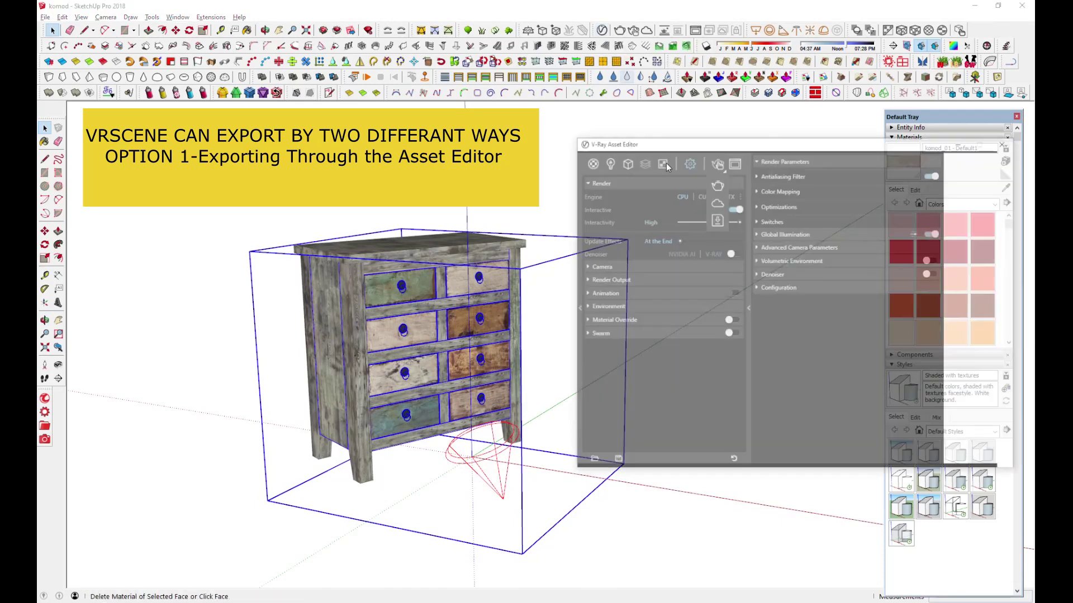
{"action": "mouse_move", "coordinate": [733, 121]}
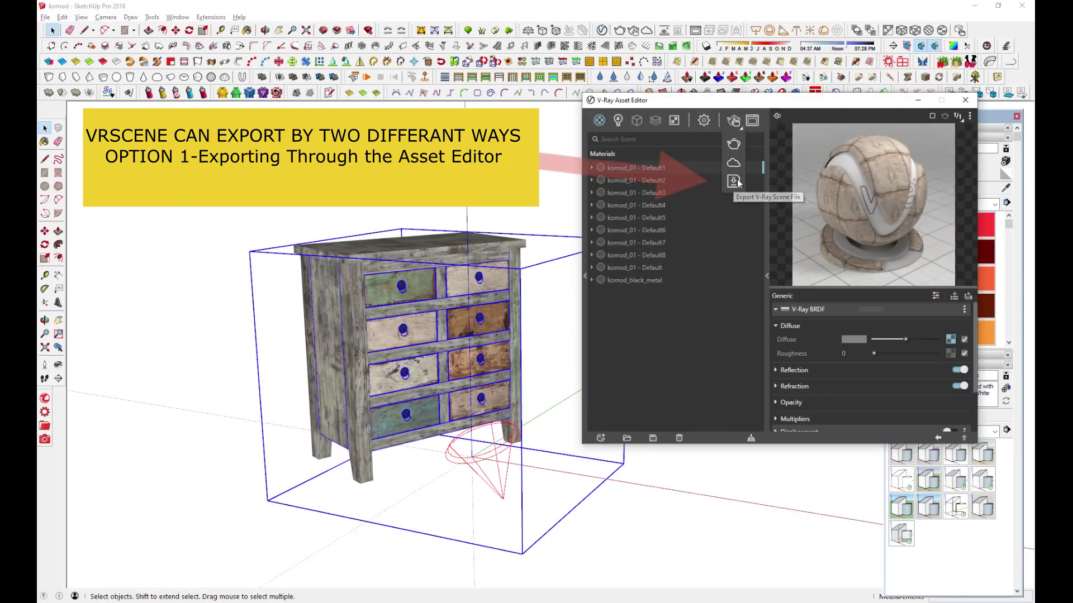
{"action": "left_click", "coordinate": [733, 181]}
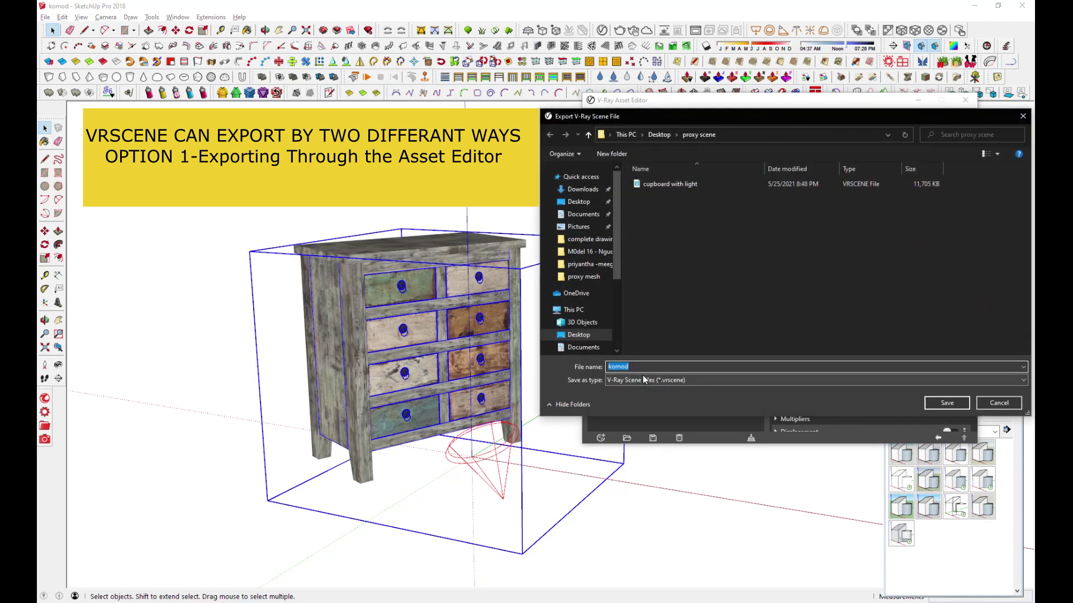
{"action": "left_click", "coordinate": [999, 402]}
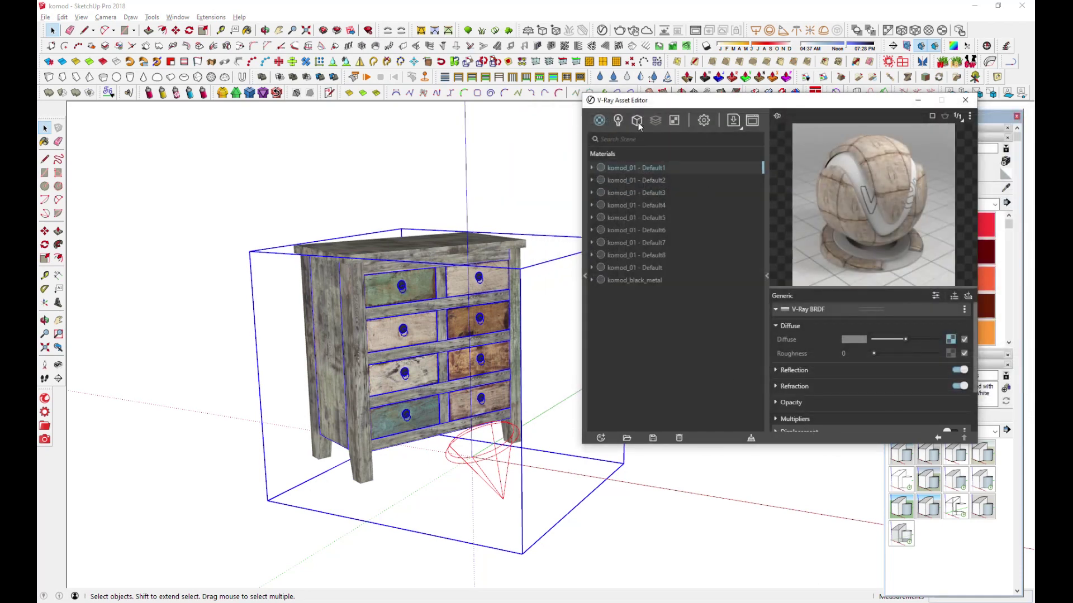
{"action": "left_click", "coordinate": [965, 101]}
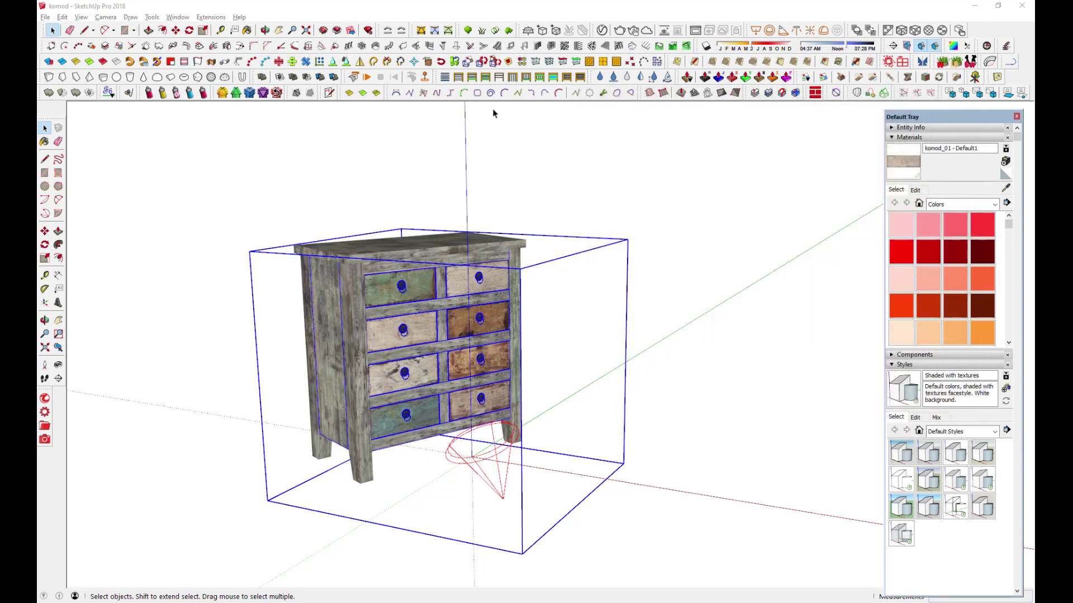
Try the Proxy Scene mode in the proxy export settings, closing them without exporting.
{"action": "left_click", "coordinate": [541, 31]}
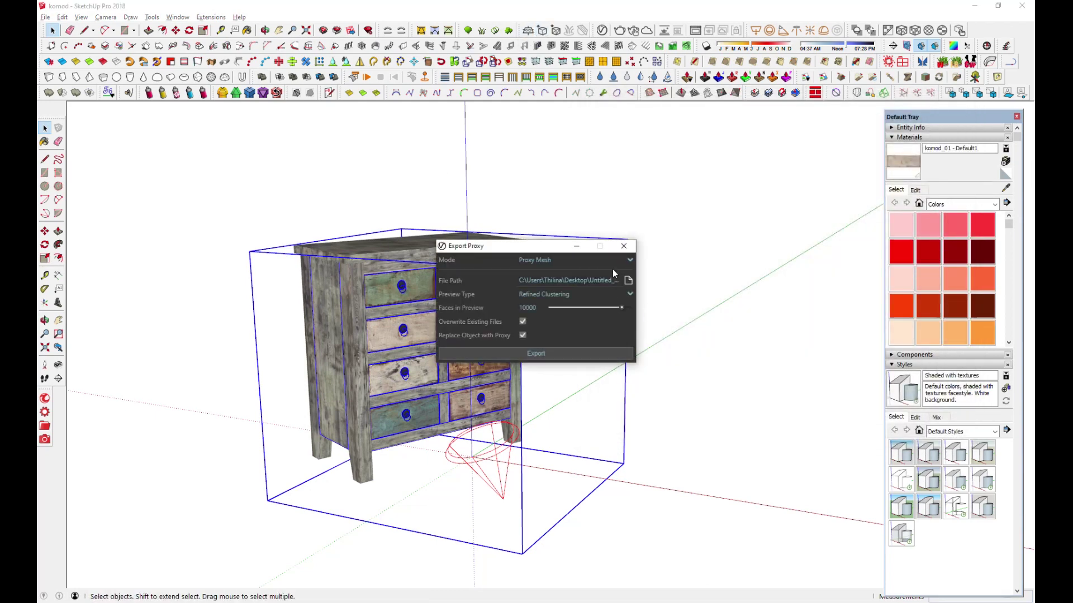
{"action": "left_click", "coordinate": [628, 262]}
{"action": "left_click", "coordinate": [541, 288]}
{"action": "left_click", "coordinate": [624, 246]}
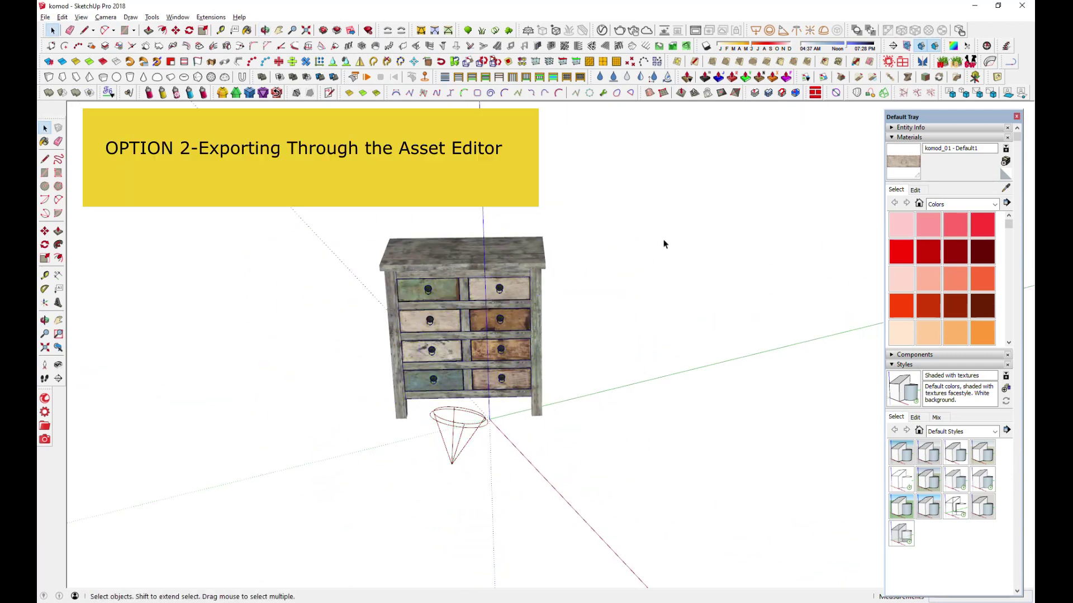
Open the proxy file import and limit the file formats to VRScene (*.vrscene), without importing anything.
{"action": "left_click", "coordinate": [563, 61]}
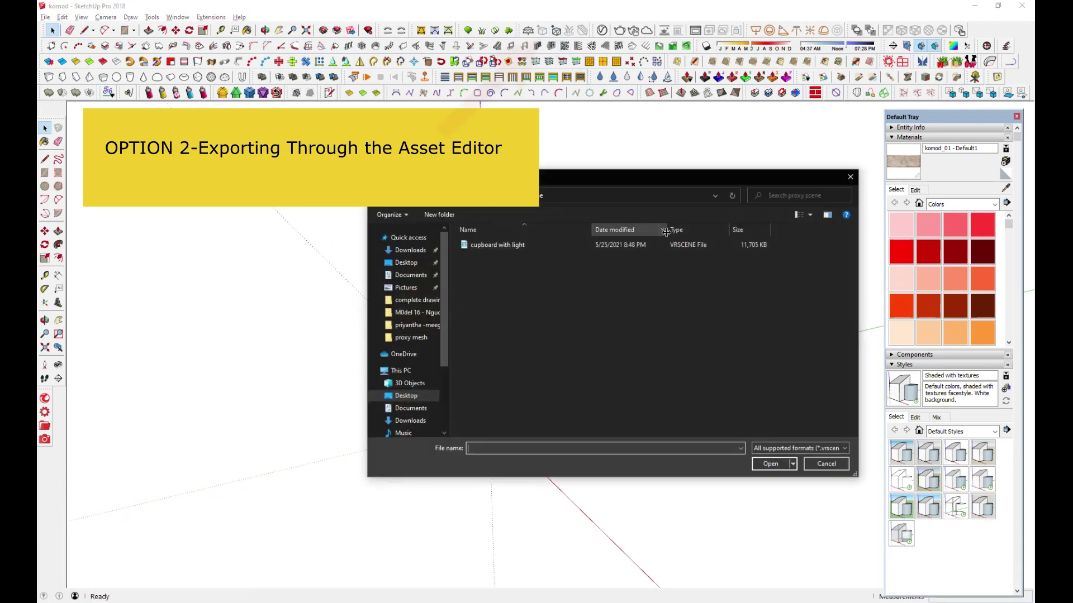
{"action": "left_click", "coordinate": [790, 448]}
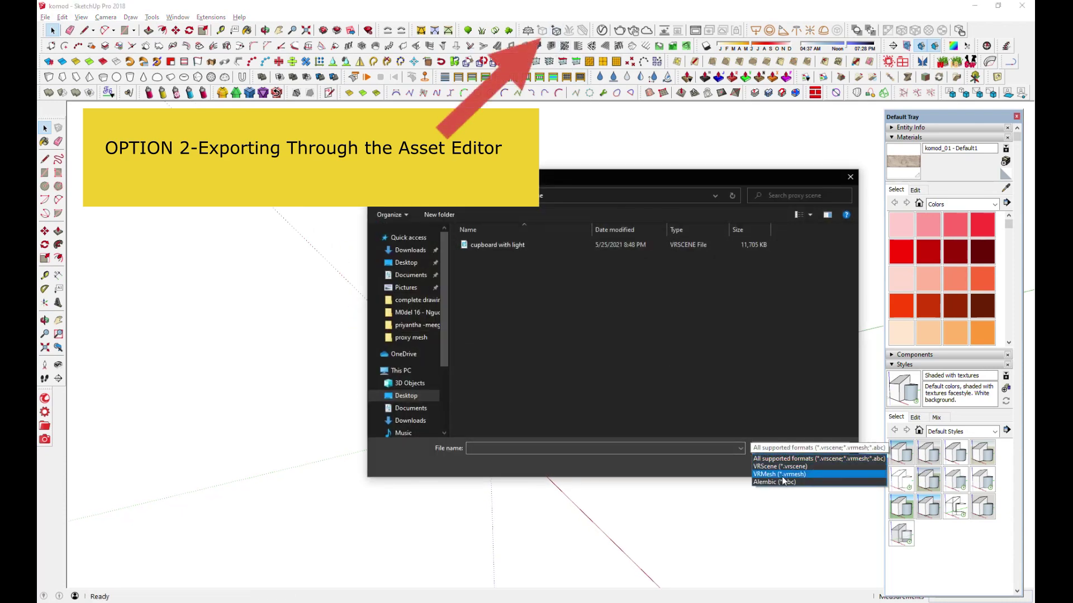
{"action": "left_click", "coordinate": [792, 467]}
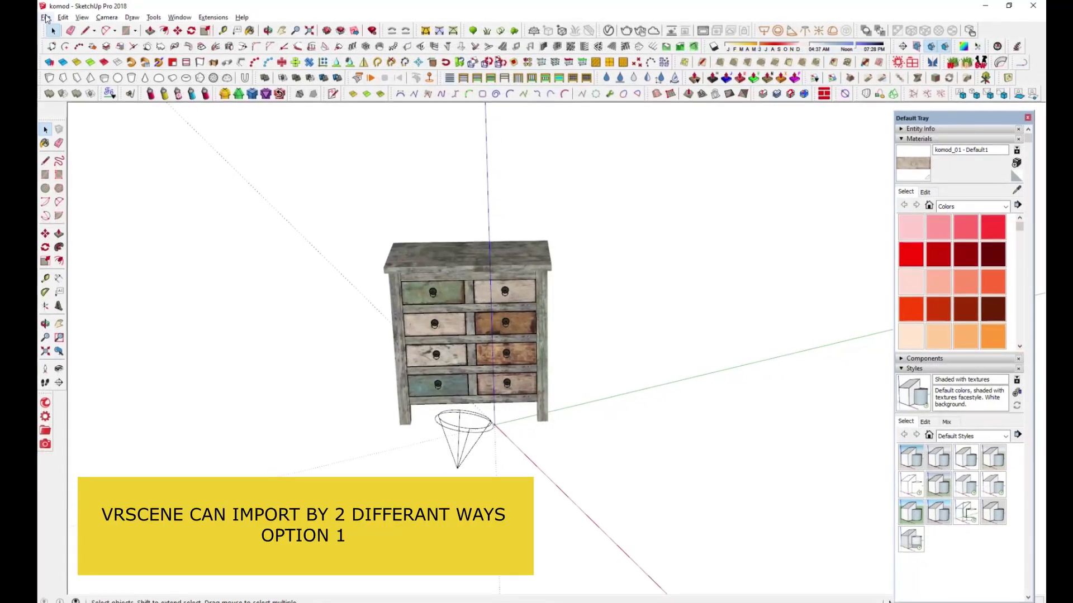
Select the "cupboard with light" file for a general model import, keeping V-Ray VRScene Files as the file type.
{"action": "left_click", "coordinate": [46, 18]}
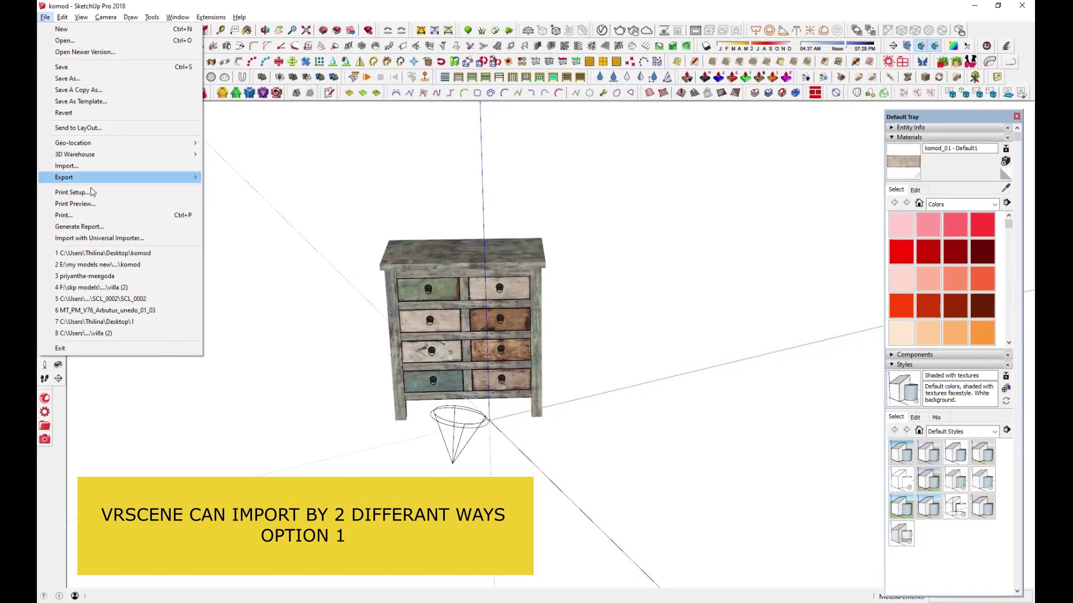
{"action": "left_click", "coordinate": [87, 164]}
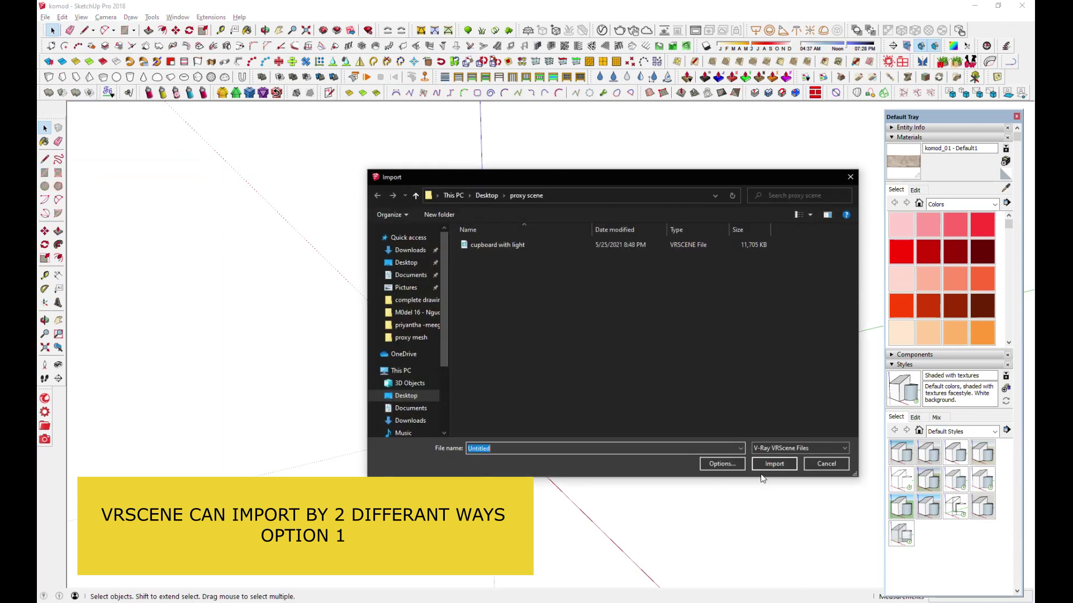
{"action": "left_click", "coordinate": [503, 246]}
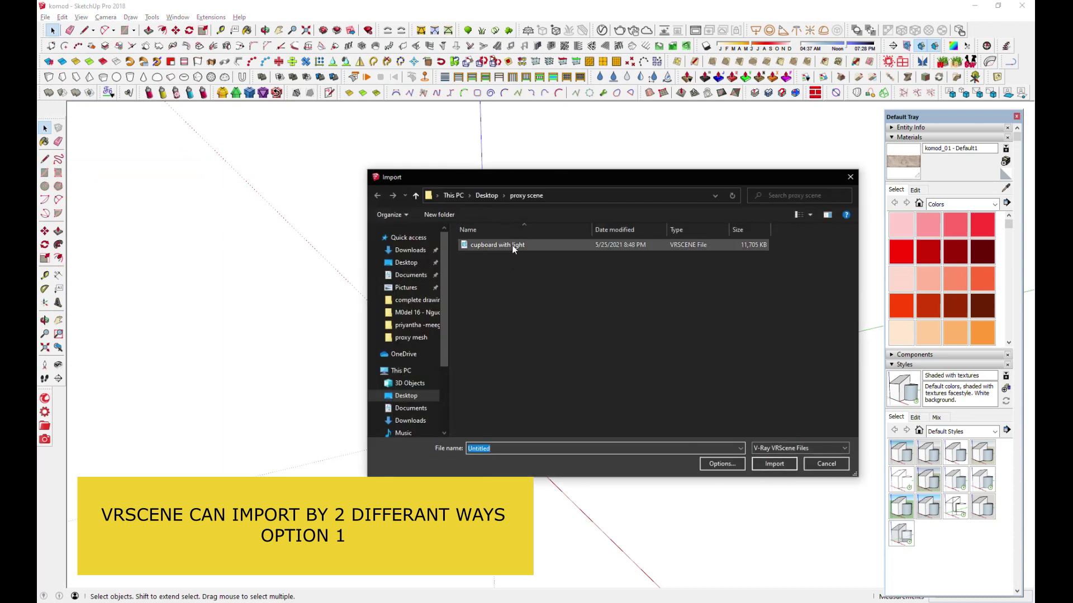
{"action": "left_click", "coordinate": [796, 447]}
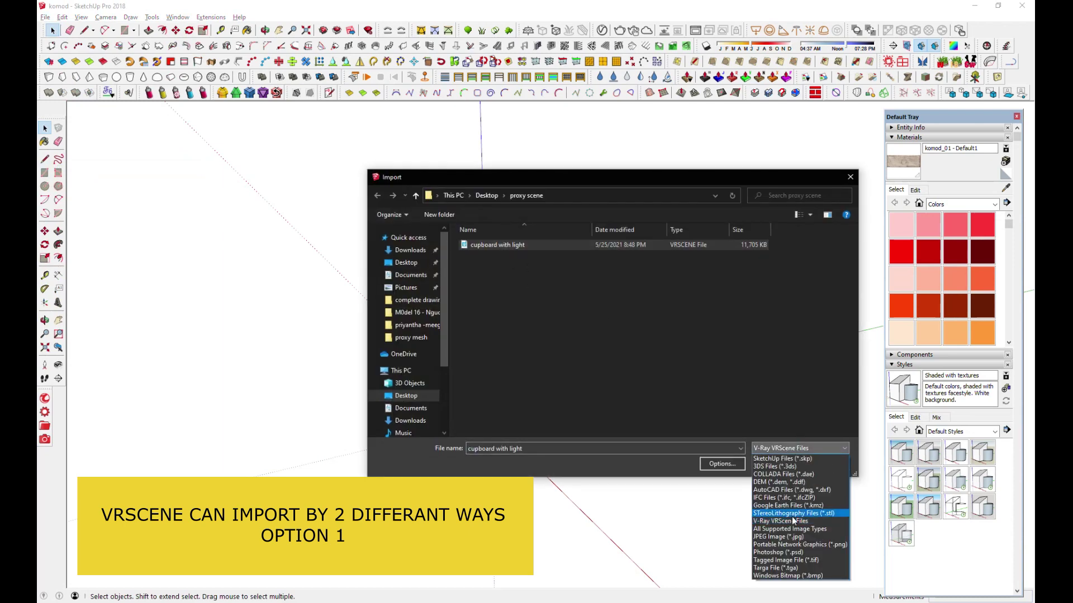
{"action": "left_click", "coordinate": [755, 492]}
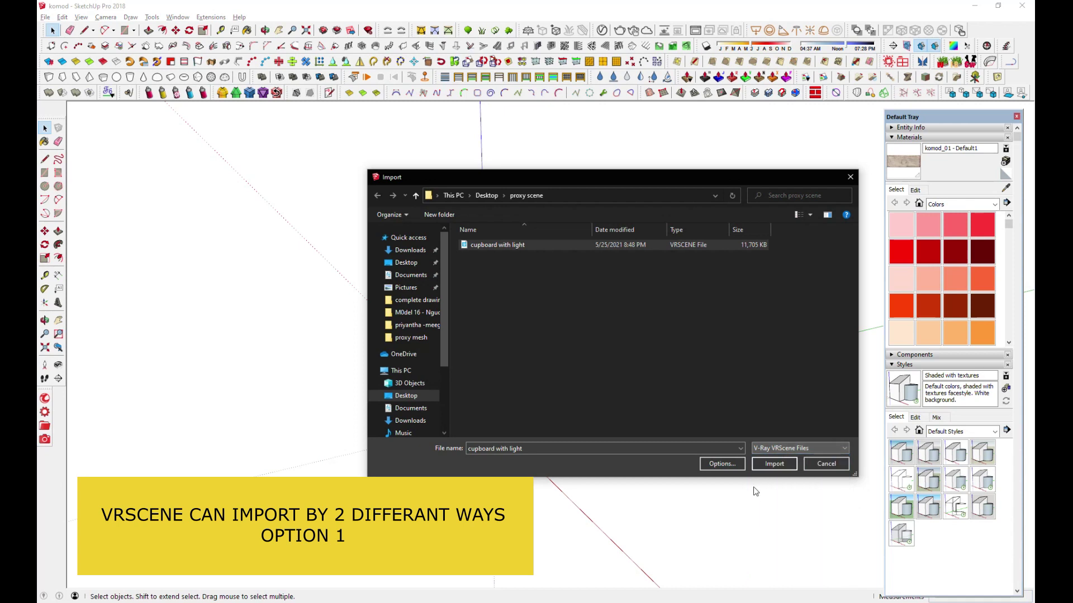
Set the VRScene import options to No Materials and Lights to No, and import the "cupboard with light" file.
{"action": "left_click", "coordinate": [722, 465]}
{"action": "left_click", "coordinate": [675, 276]}
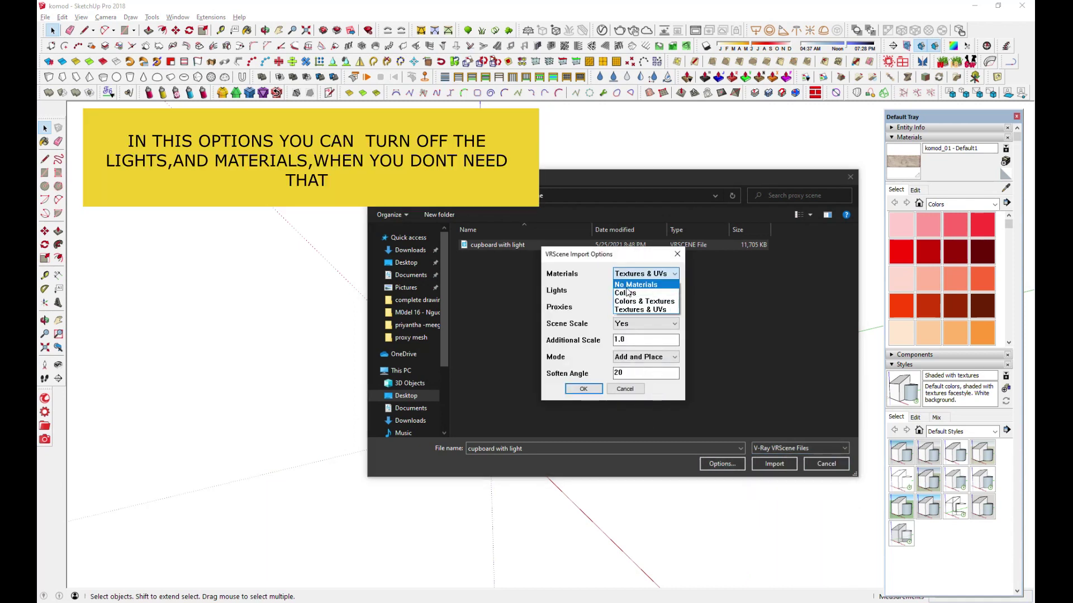
{"action": "left_click", "coordinate": [663, 285]}
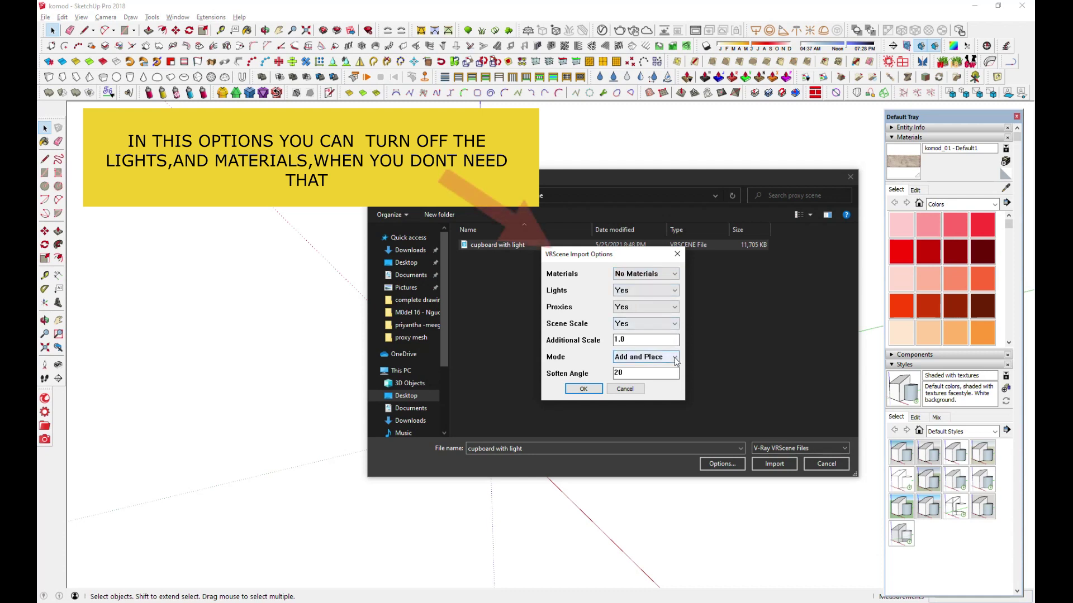
{"action": "left_click", "coordinate": [674, 290]}
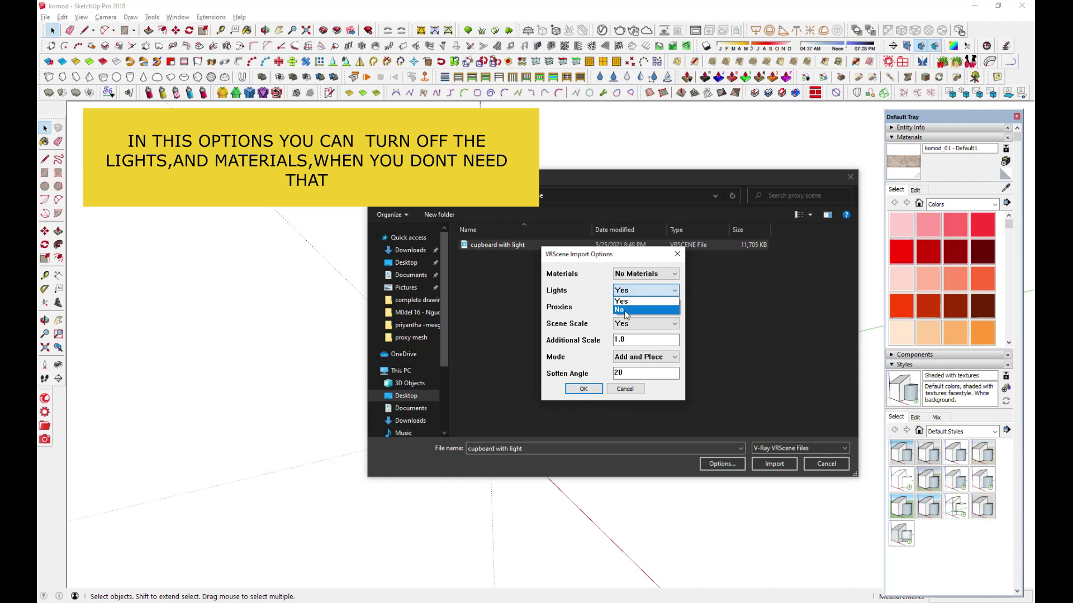
{"action": "left_click", "coordinate": [626, 310]}
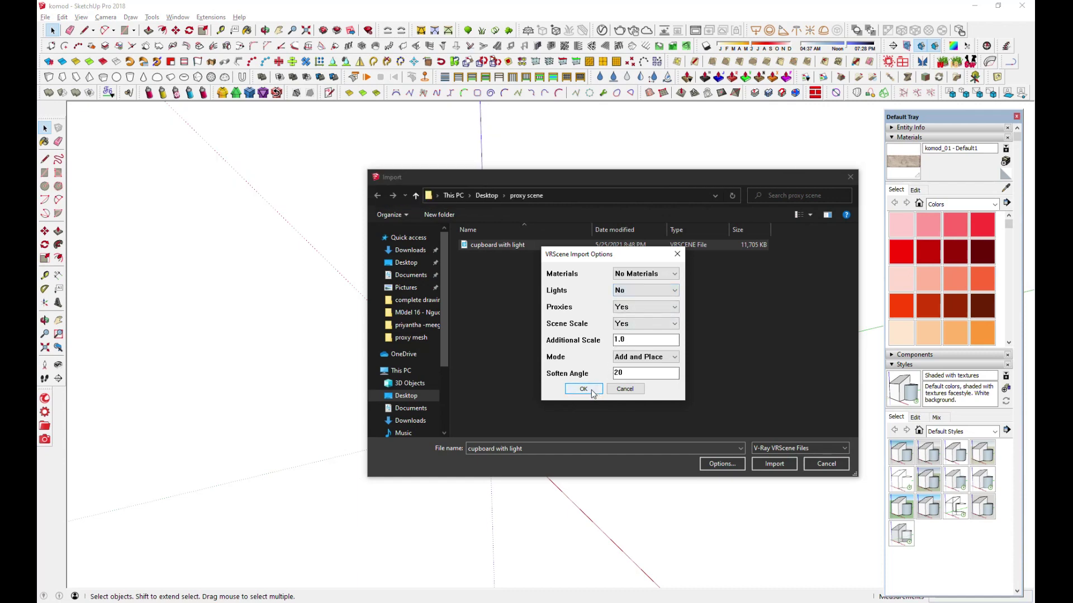
{"action": "left_click", "coordinate": [583, 390]}
{"action": "left_click", "coordinate": [779, 465]}
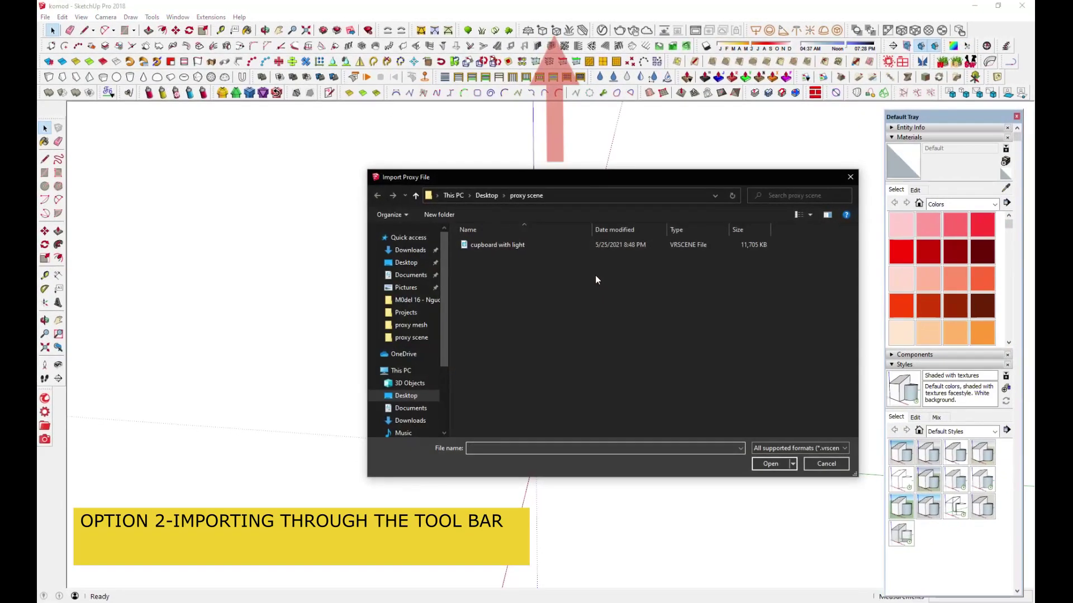
Import "cupboard with light" as a proxy file using the VRScene (*.vrscene) format and place it beside the textured chest.
{"action": "left_click", "coordinate": [810, 449]}
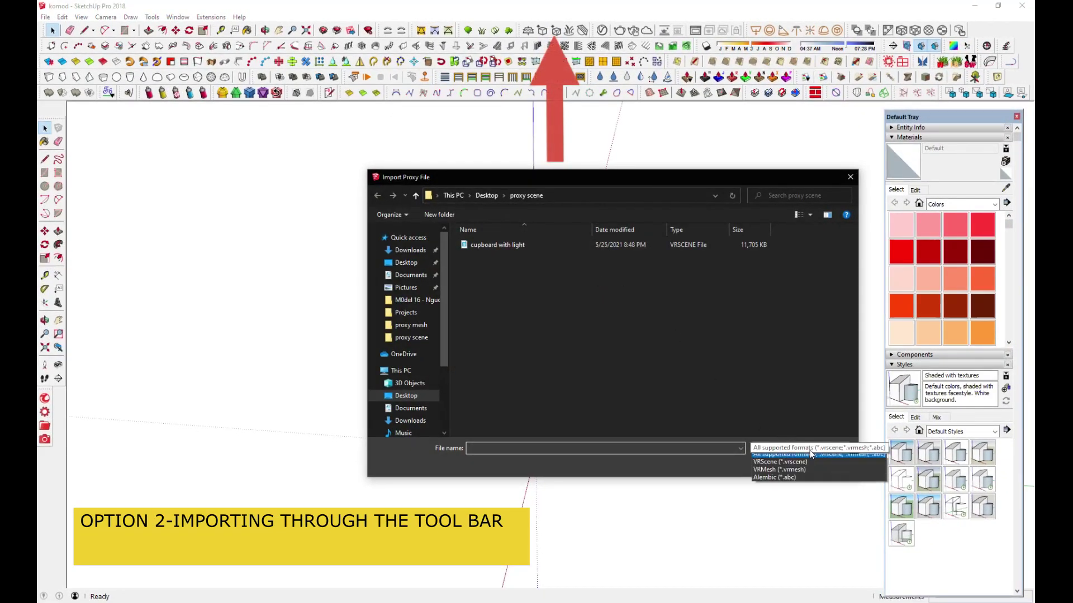
{"action": "left_click", "coordinate": [790, 473]}
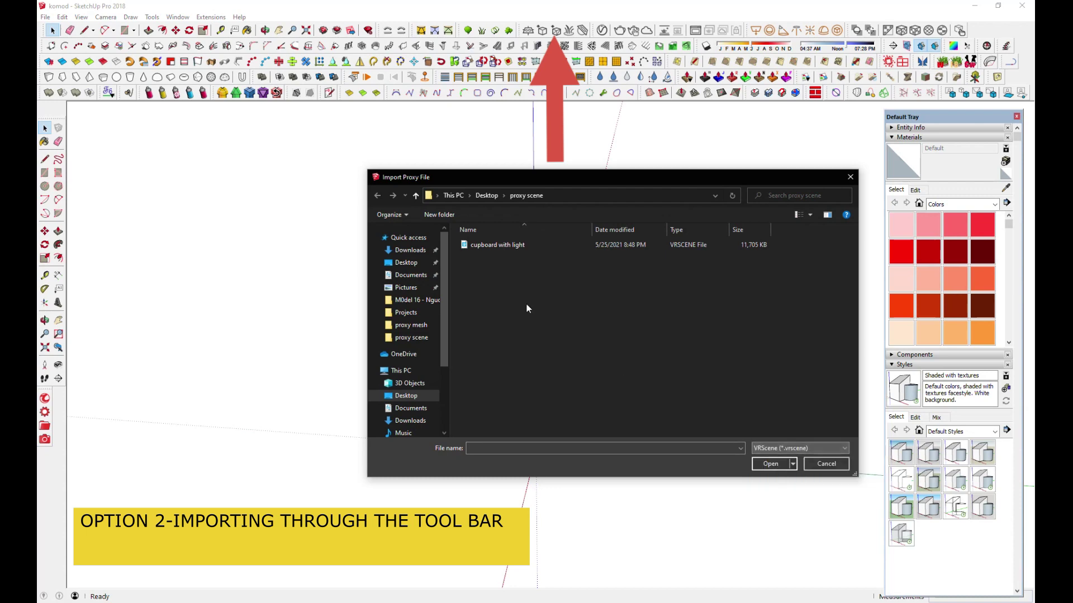
{"action": "left_click", "coordinate": [501, 246]}
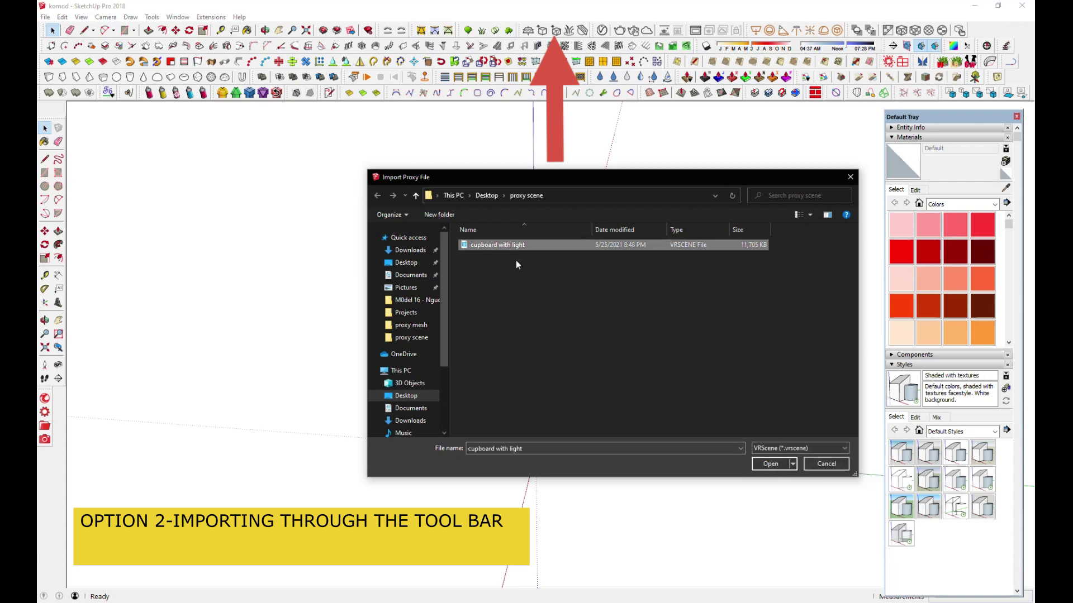
{"action": "left_click", "coordinate": [771, 463]}
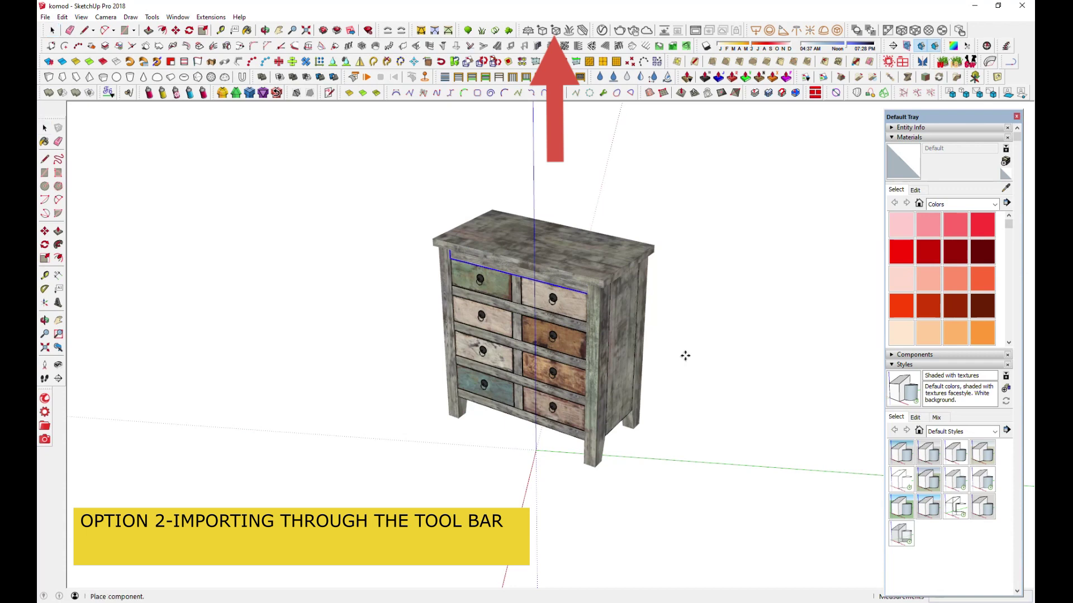
{"action": "left_click", "coordinate": [682, 384]}
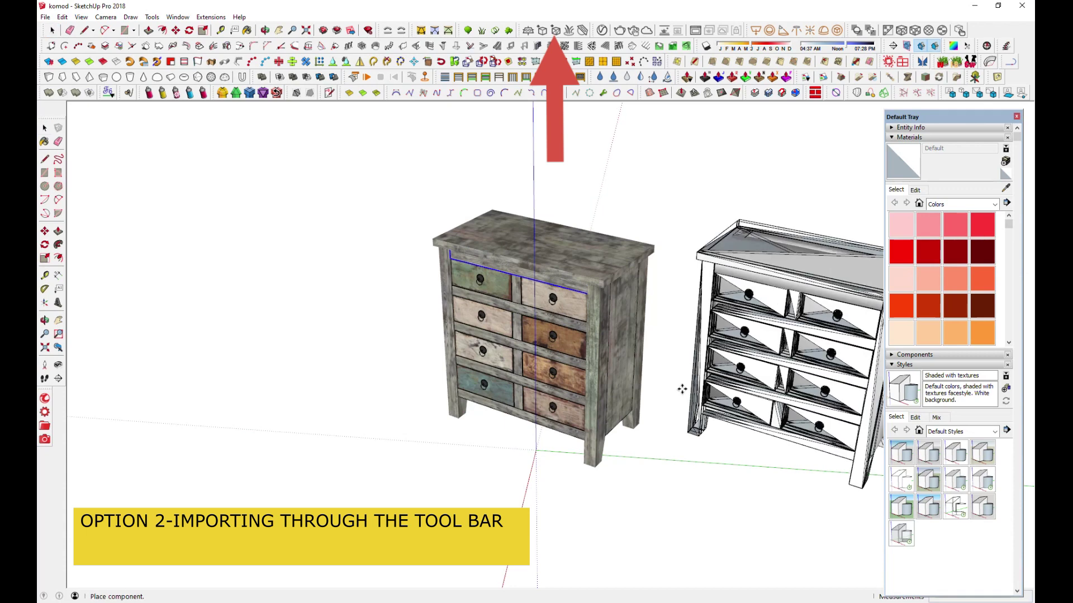
Render the textured chest and the imported proxy together in the V-Ray frame buffer, and stop the render.
{"action": "middle_click_drag", "start_coordinate": [682, 383], "coordinate": [535, 512]}
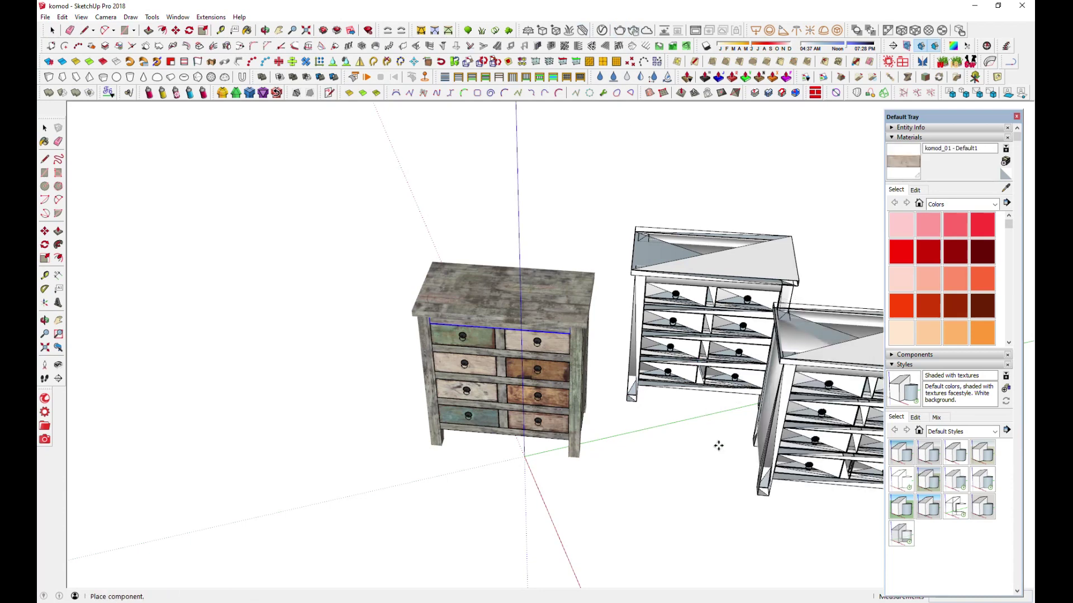
{"action": "left_click", "coordinate": [987, 45]}
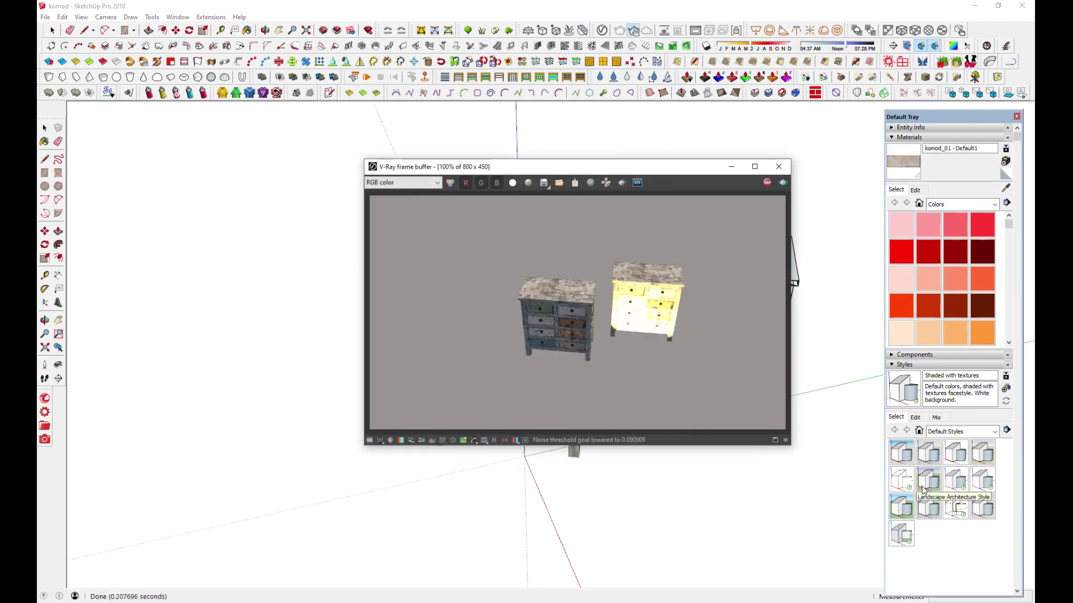
{"action": "left_click", "coordinate": [767, 182]}
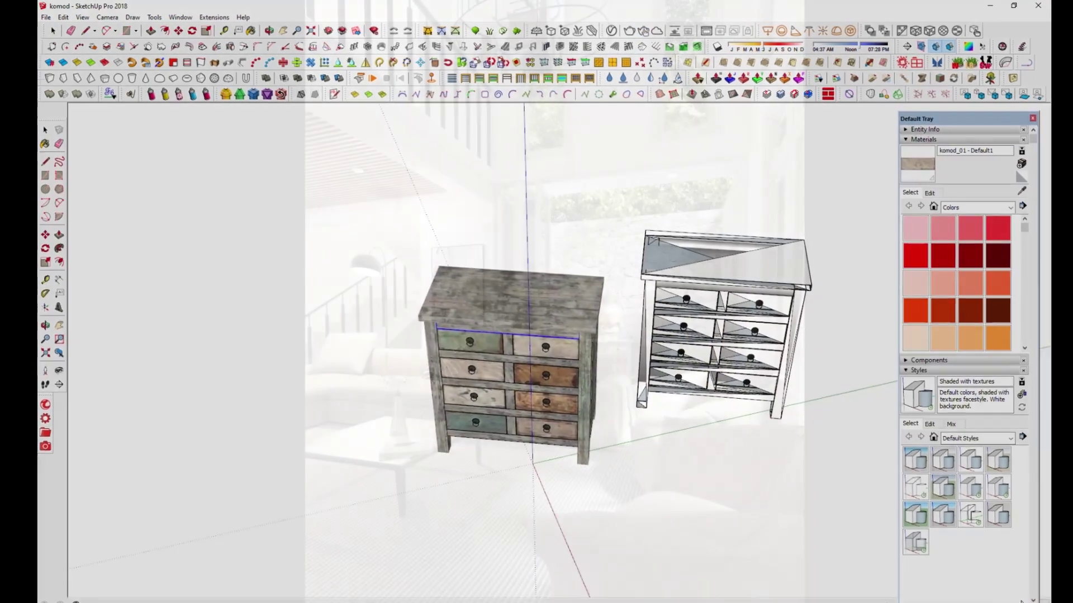